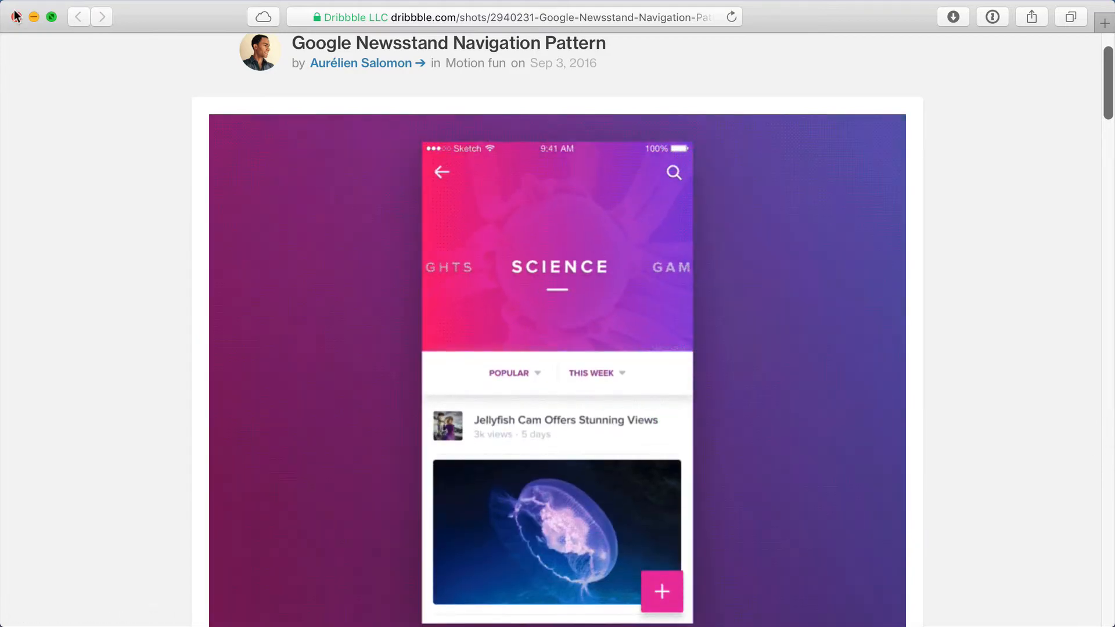
# - Draw a link covering the whole big science screen, target it to big science copy, and set its gesture to Down Swipe
pyautogui.click(34, 17)
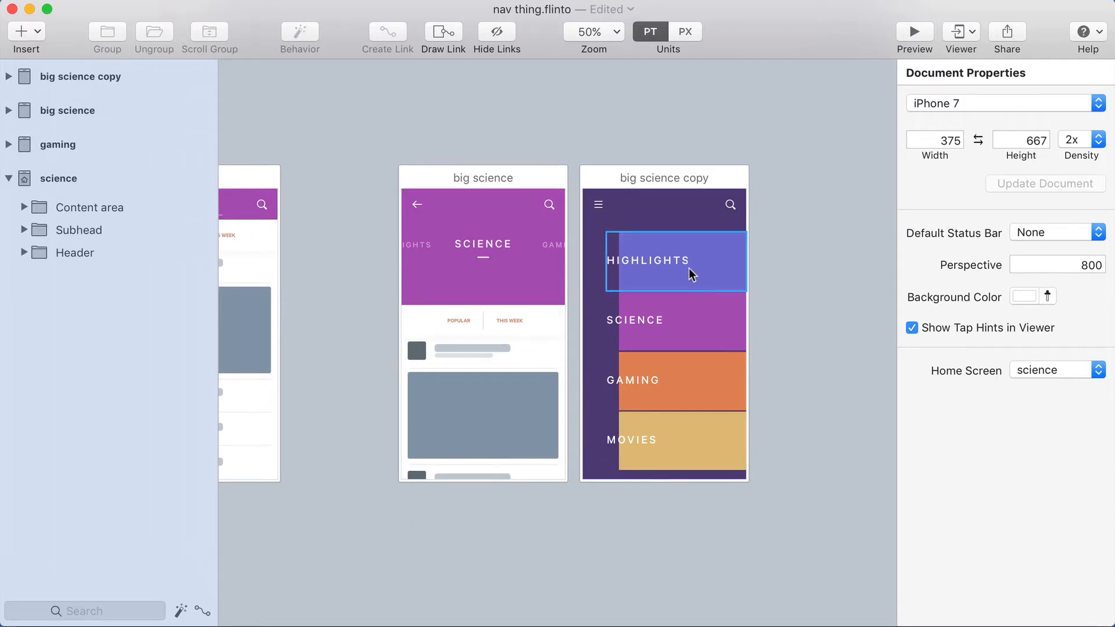
pyautogui.moveTo(395, 188); pyautogui.dragTo(592, 511)
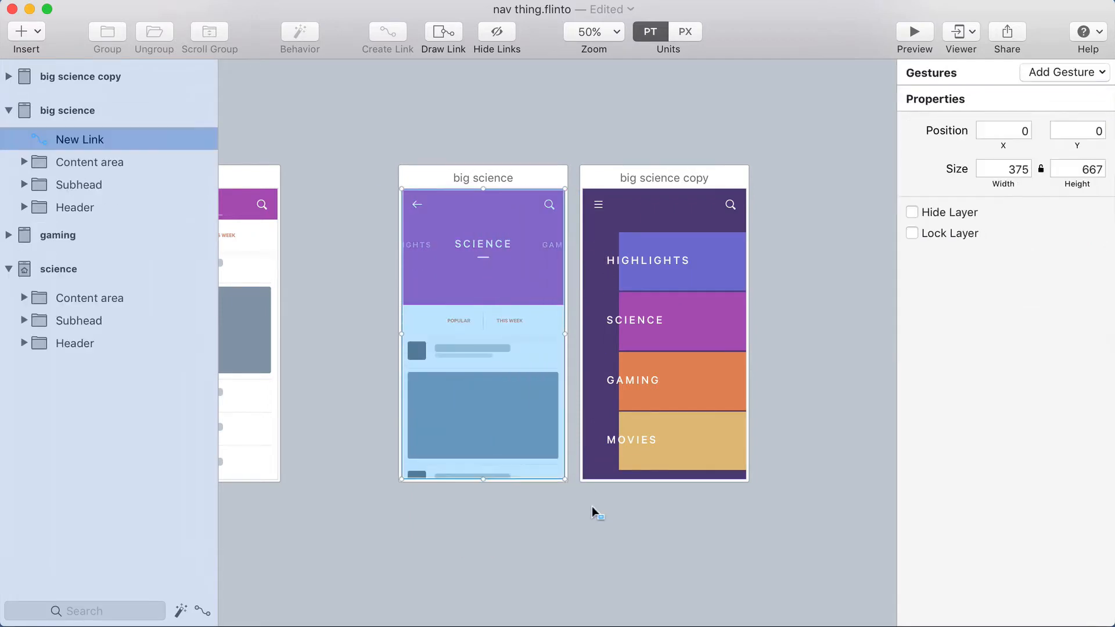
pyautogui.moveTo(582, 332); pyautogui.dragTo(652, 326)
pyautogui.click(636, 355)
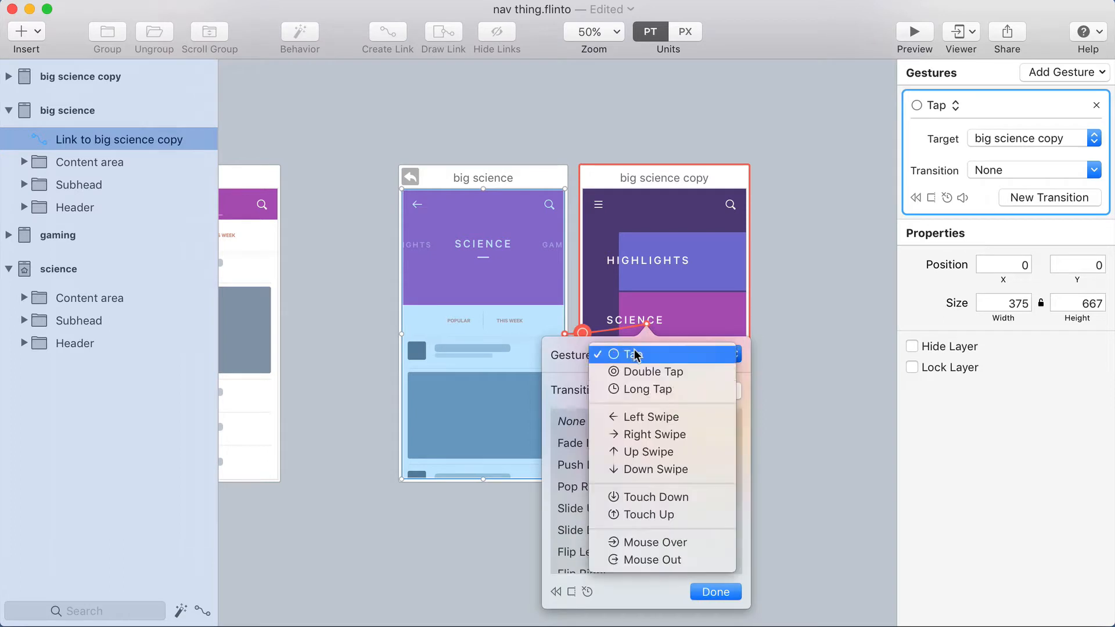
pyautogui.click(663, 470)
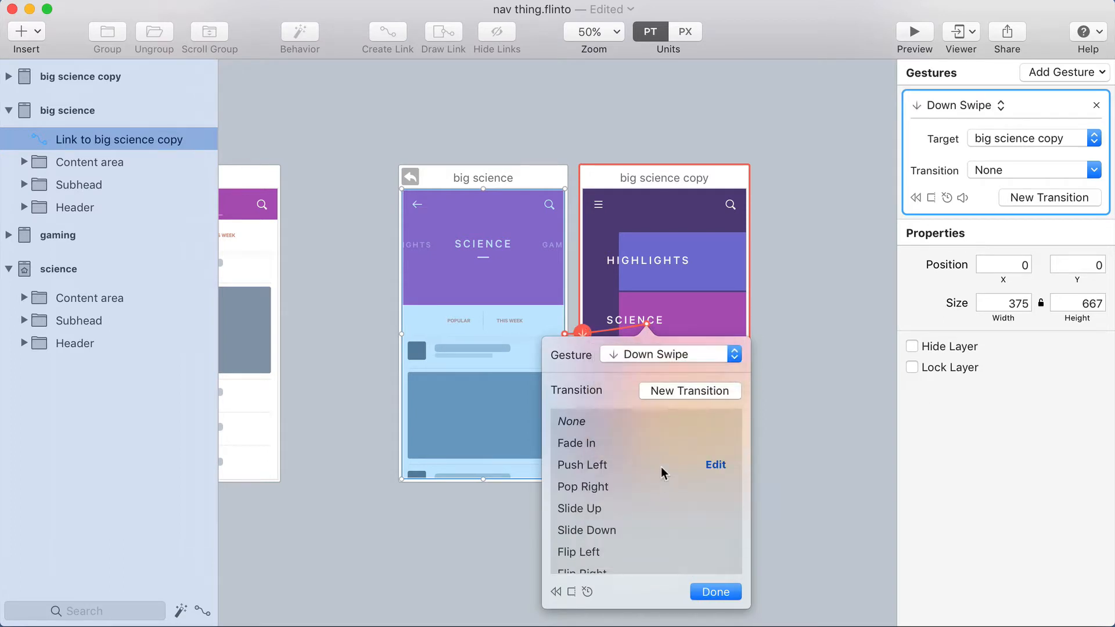
# - Create a new transition for the link and turn on Align Screens in the Transition Designer
pyautogui.click(647, 394)
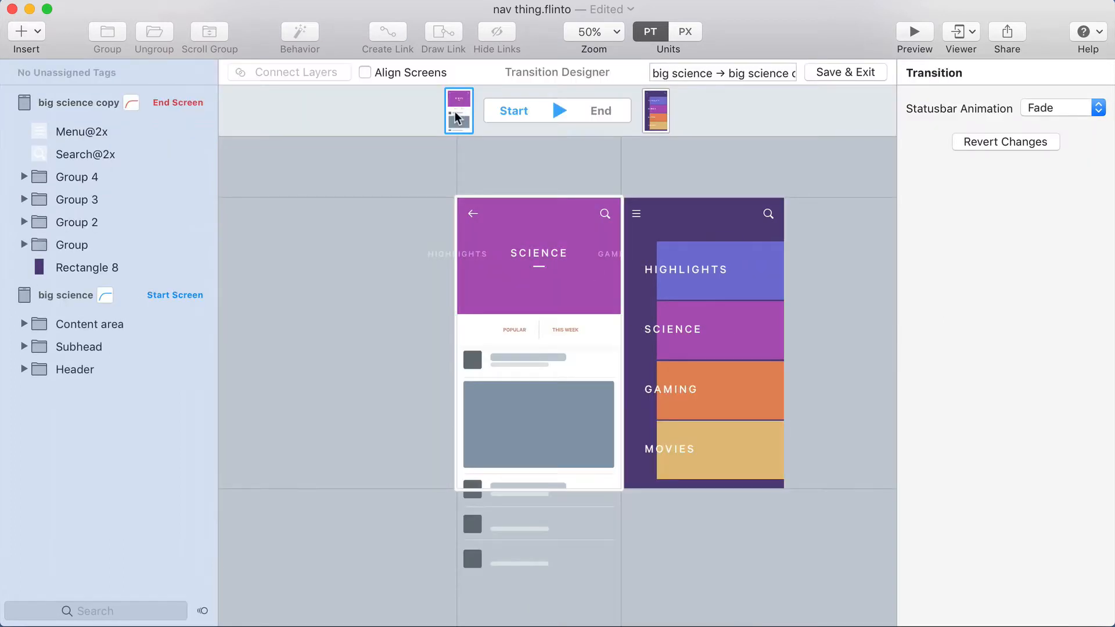
pyautogui.click(392, 73)
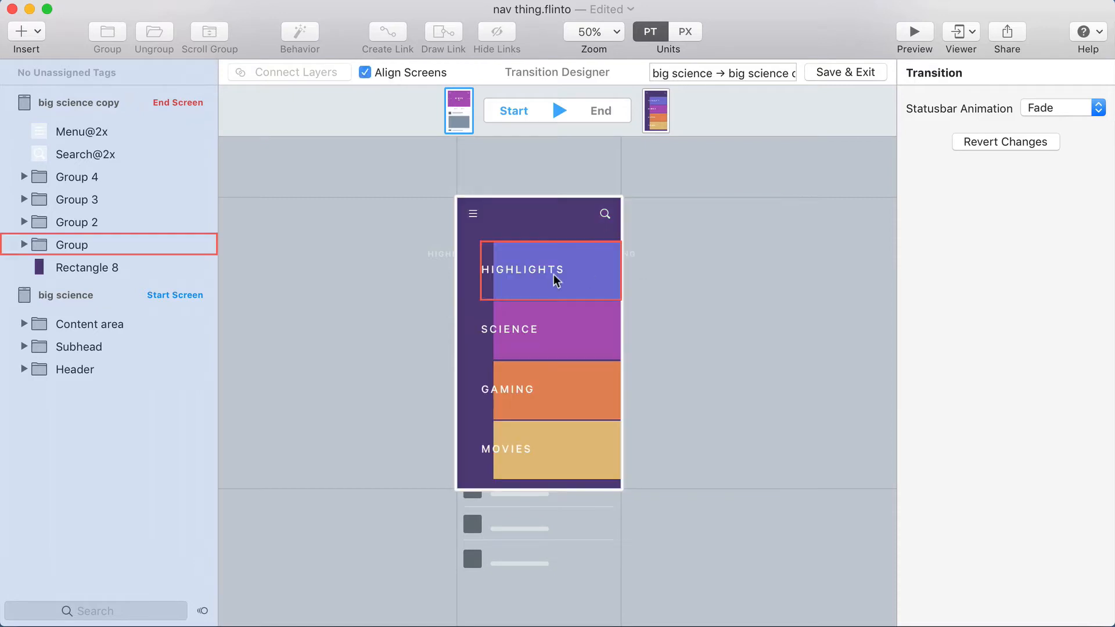
# - In the start state, place the Highlights tile off the phone screen's left side at X -320, Y 74, and Gaming and Movies off its right
pyautogui.moveTo(559, 278); pyautogui.dragTo(394, 267)
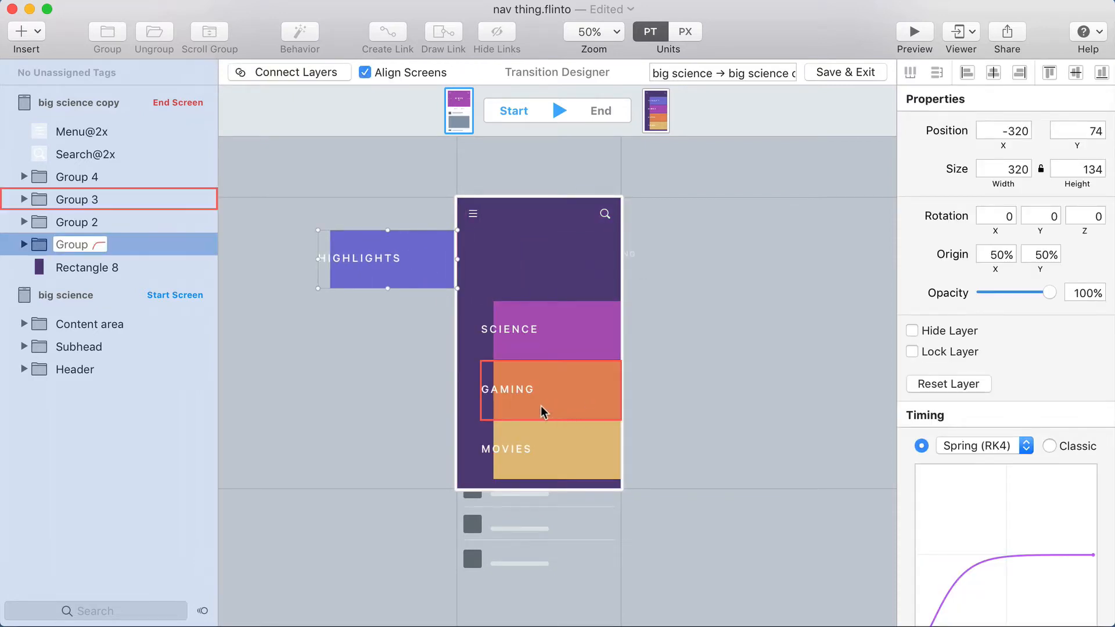
pyautogui.moveTo(541, 405); pyautogui.dragTo(685, 273)
pyautogui.moveTo(521, 461); pyautogui.dragTo(778, 272)
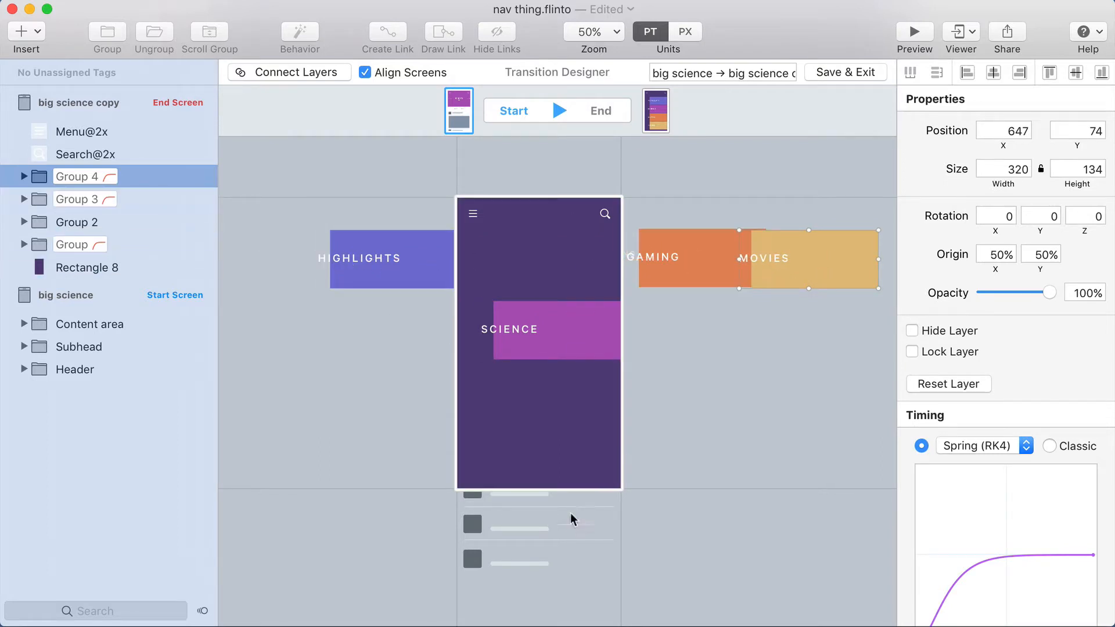
pyautogui.click(705, 371)
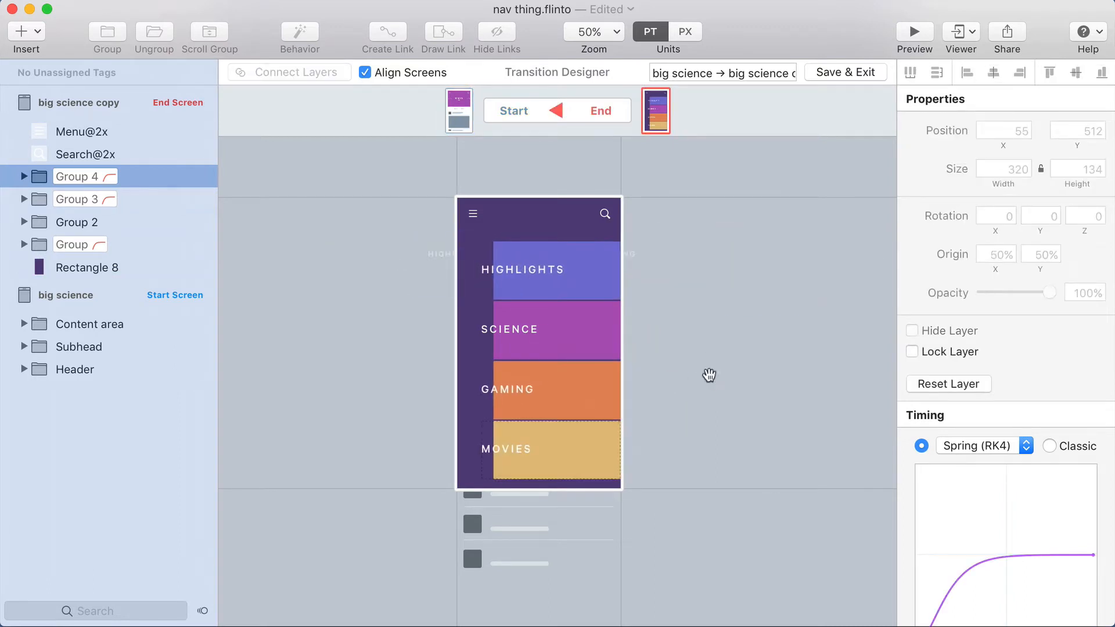
# - In the start state, shorten the dark background Rectangle 8 to a height of 266 so it covers only the header area
pyautogui.click(562, 423)
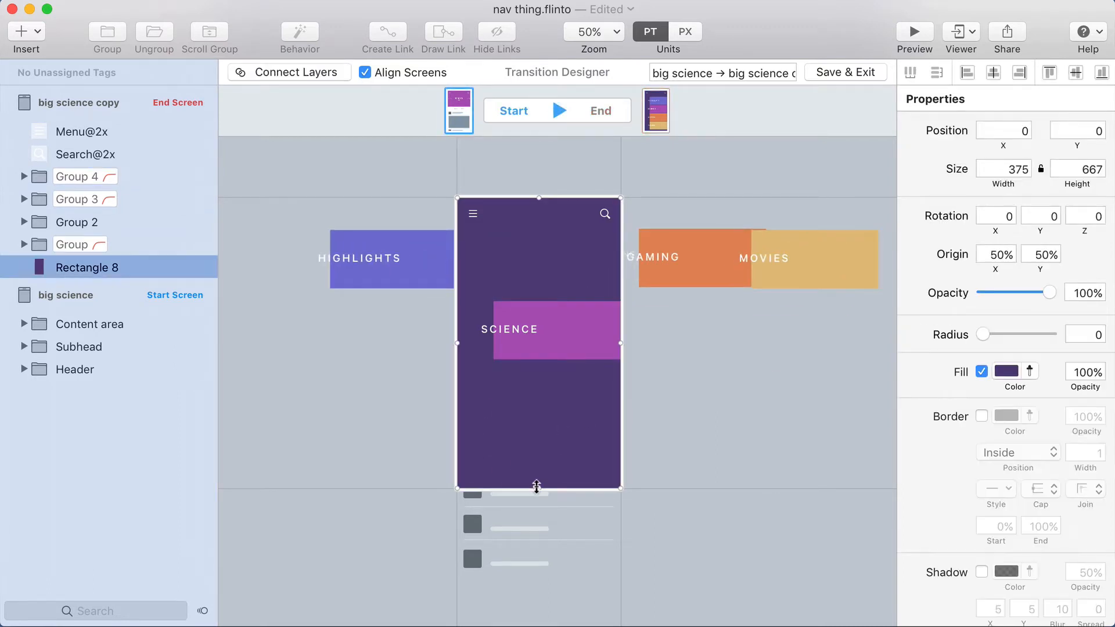
pyautogui.moveTo(537, 483); pyautogui.dragTo(507, 307)
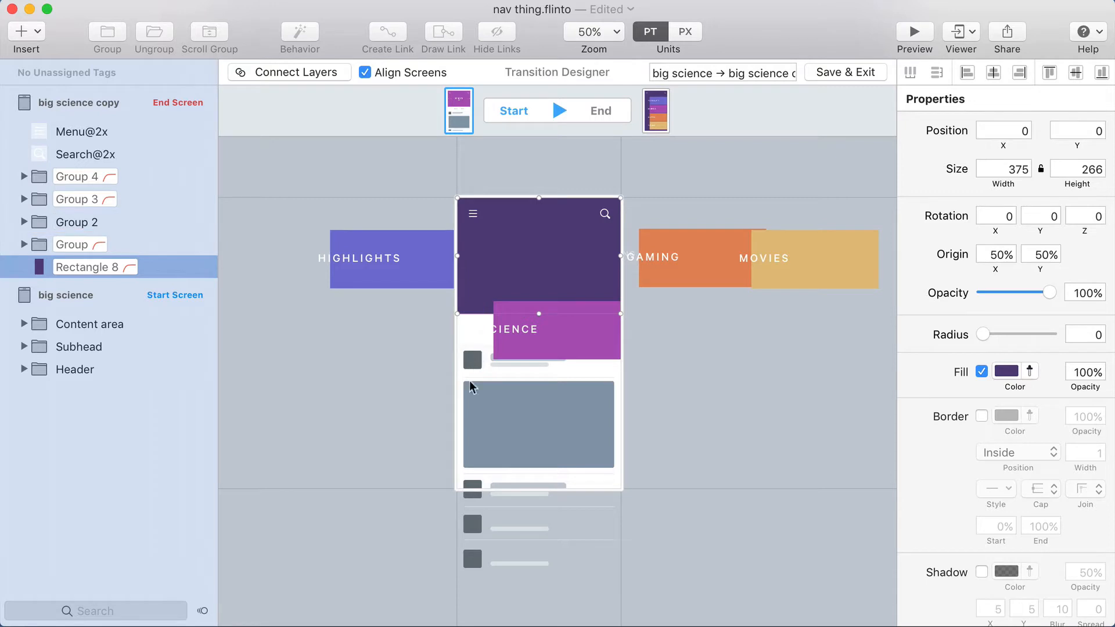
pyautogui.click(510, 427)
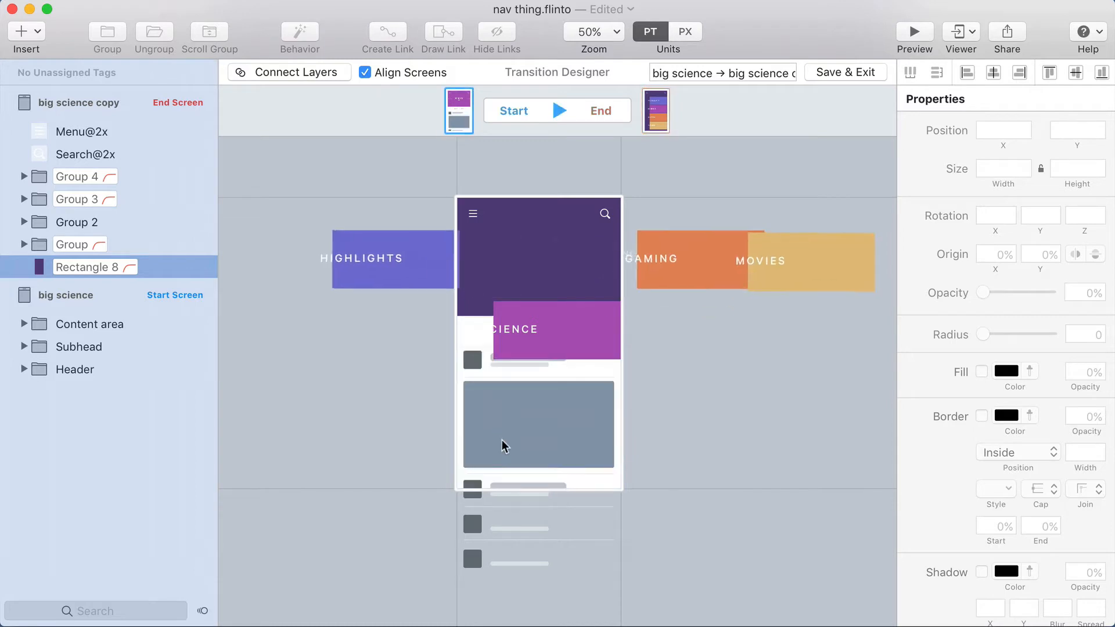
# - In the end state, move the Content area and Subhead groups of big science down below the phone screen's lower edge
pyautogui.click(466, 428)
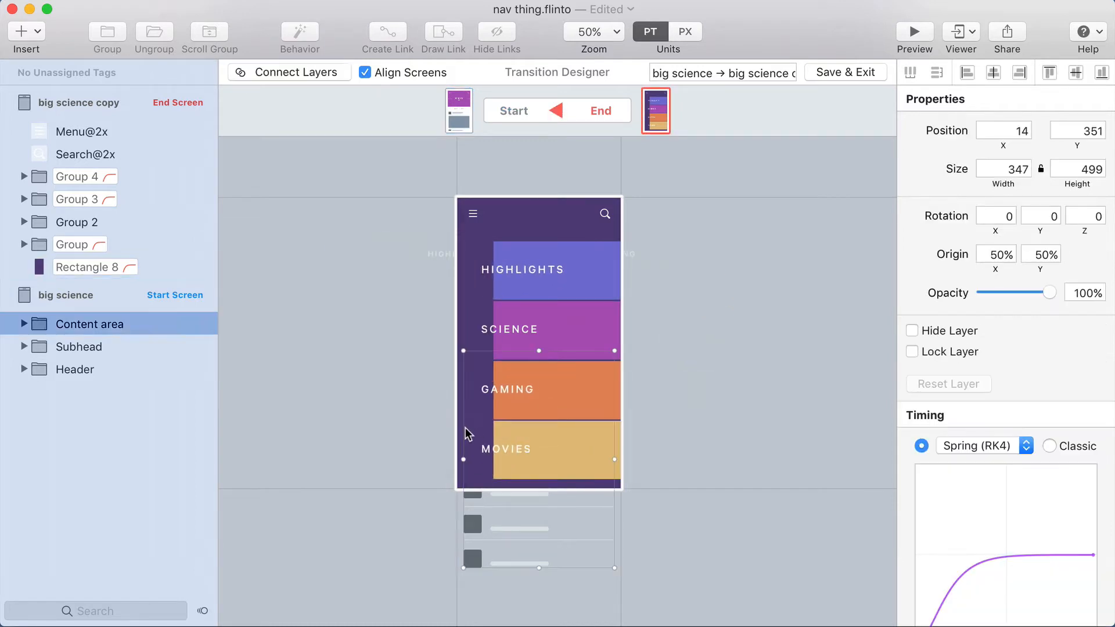
pyautogui.keyDown('shift'); pyautogui.click(80, 348); pyautogui.keyUp('shift')
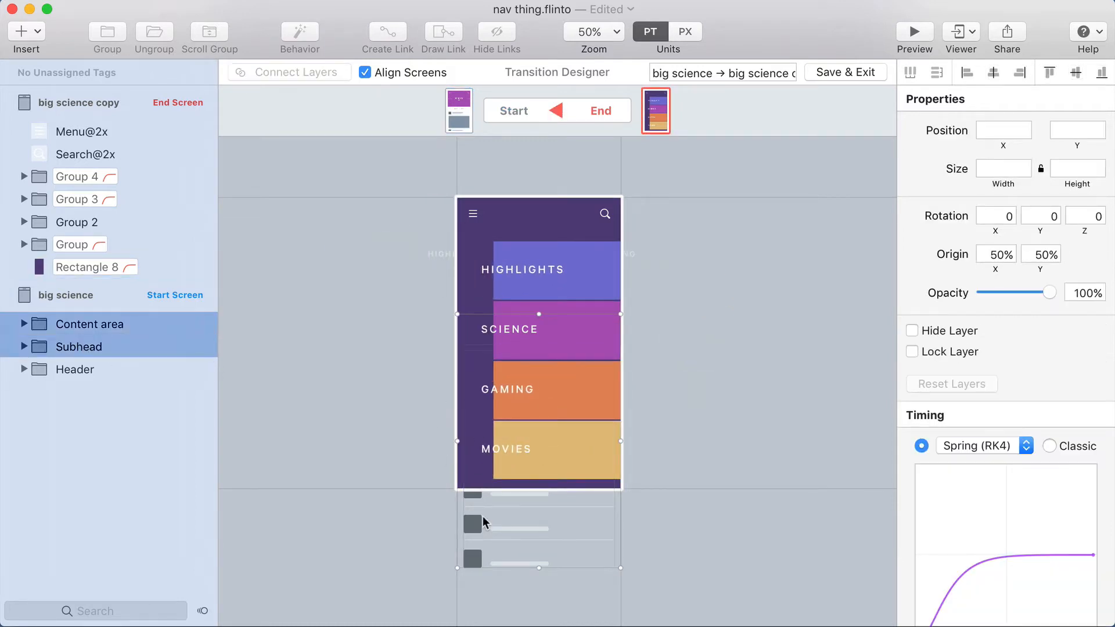
pyautogui.moveTo(506, 521); pyautogui.dragTo(499, 613)
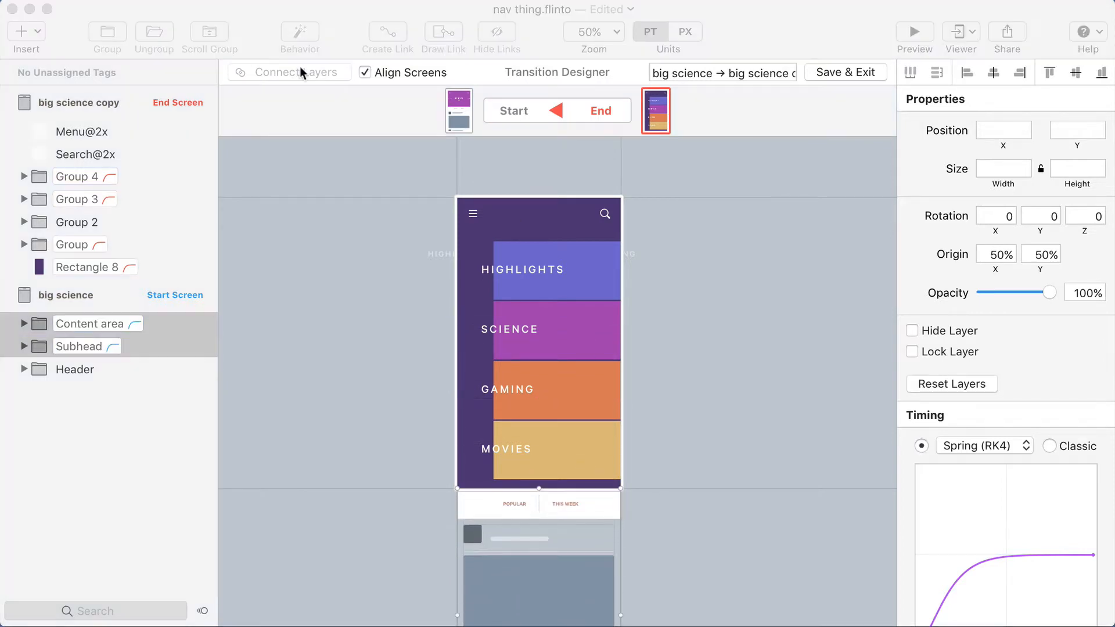
pyautogui.click(319, 235)
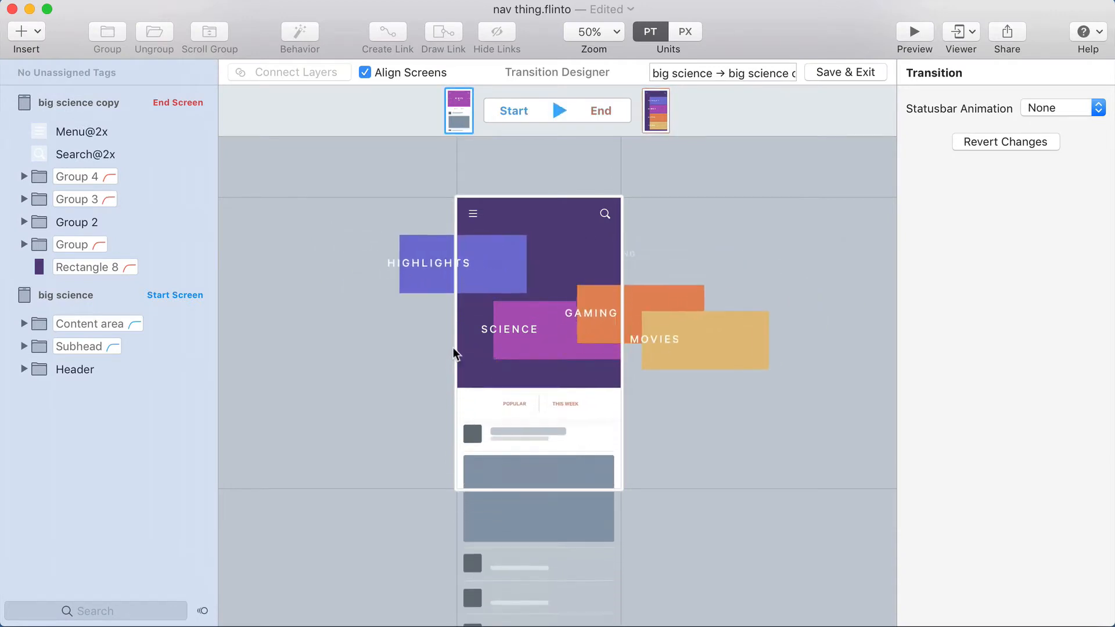
# - In the start state, move the Science tile up into the header area, roughly level with the other three tiles
pyautogui.click(530, 305)
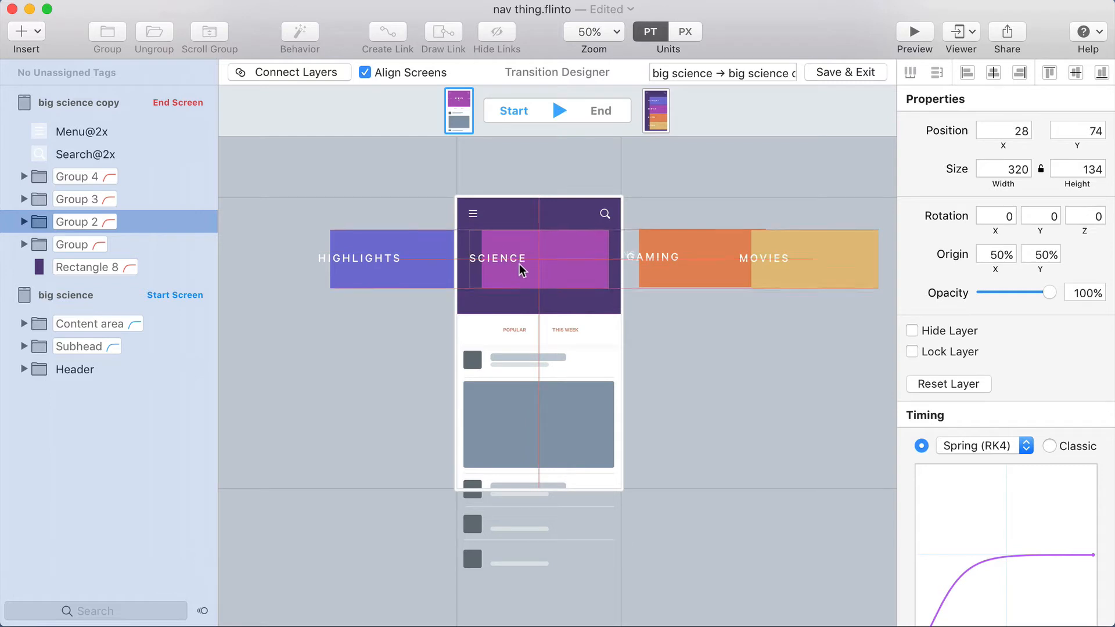
pyautogui.hotkey('shift', 'Up')
pyautogui.click(735, 443)
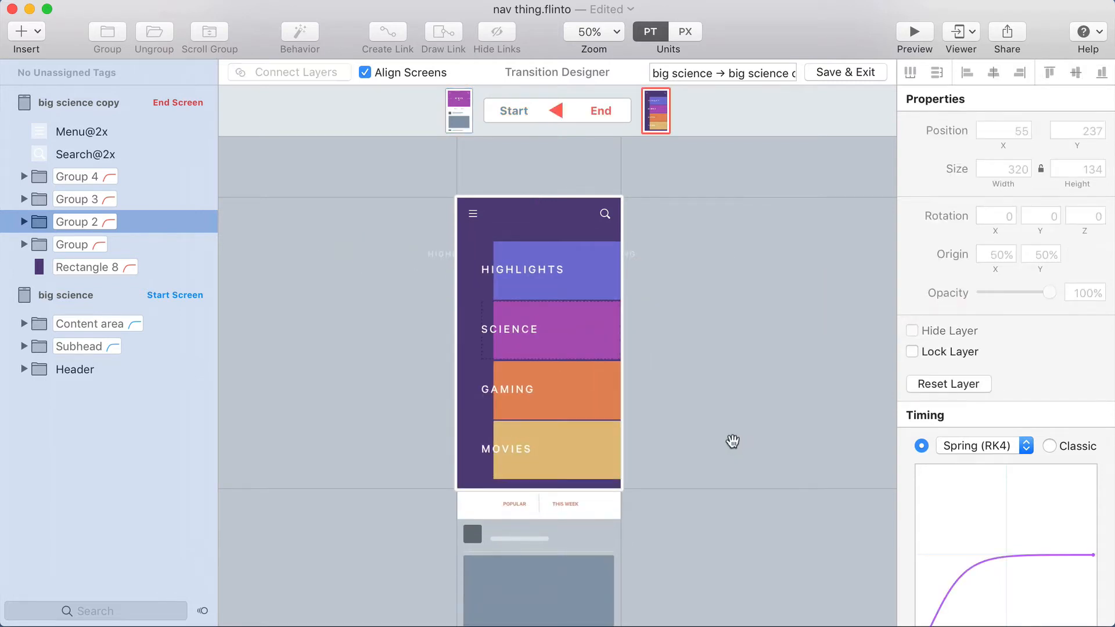
# - Hide the end screen to examine the Header group beneath it, and restore it
pyautogui.click(728, 310)
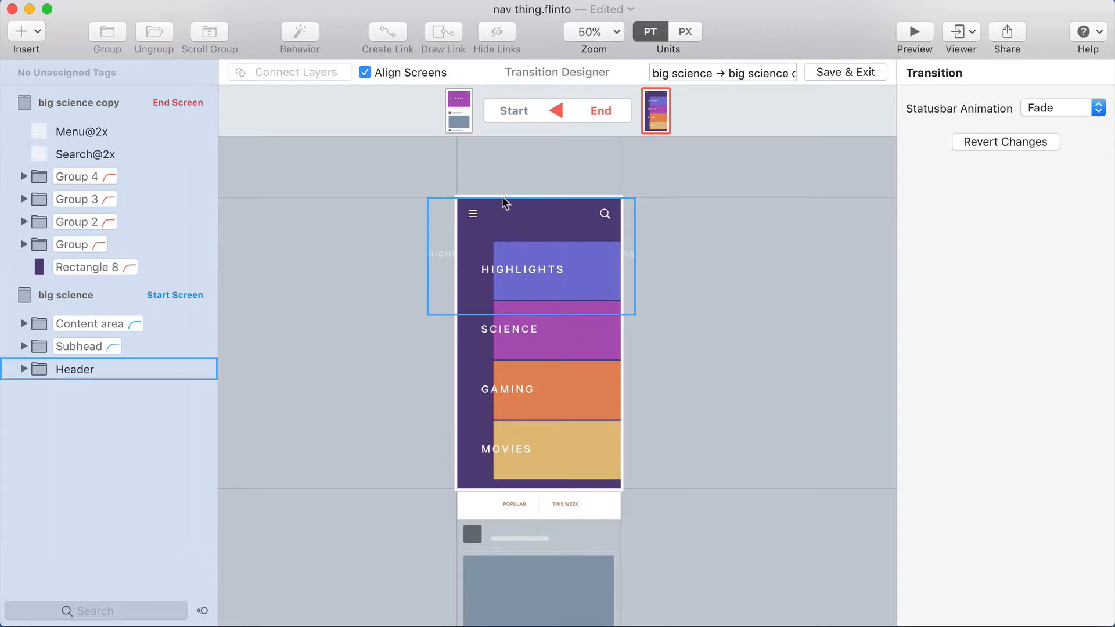
pyautogui.press('super+shift+z')
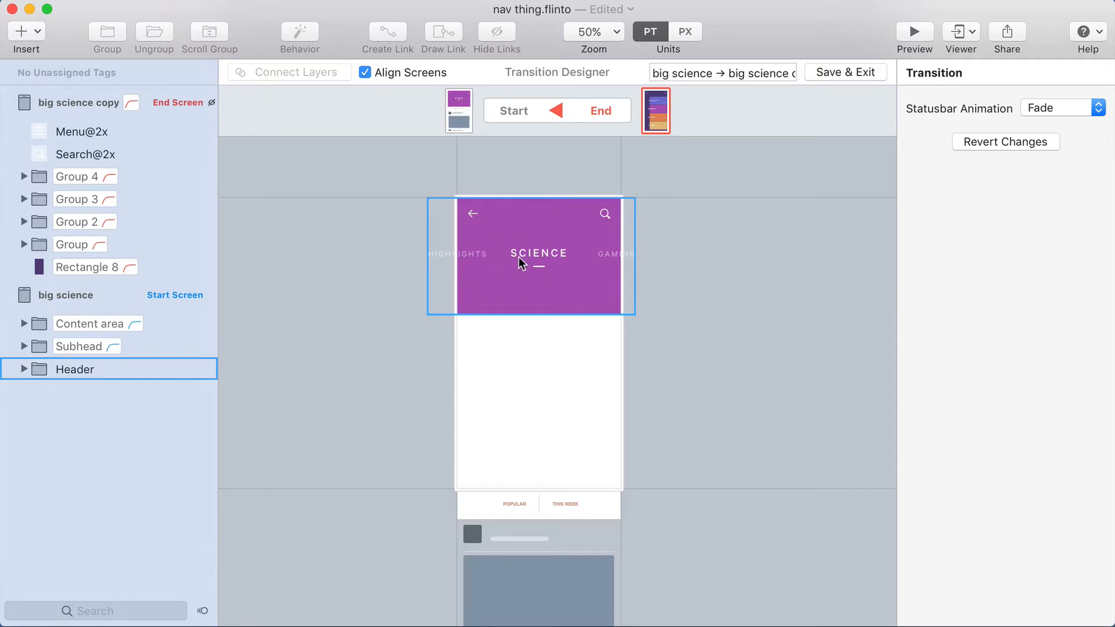
pyautogui.press('super+z')
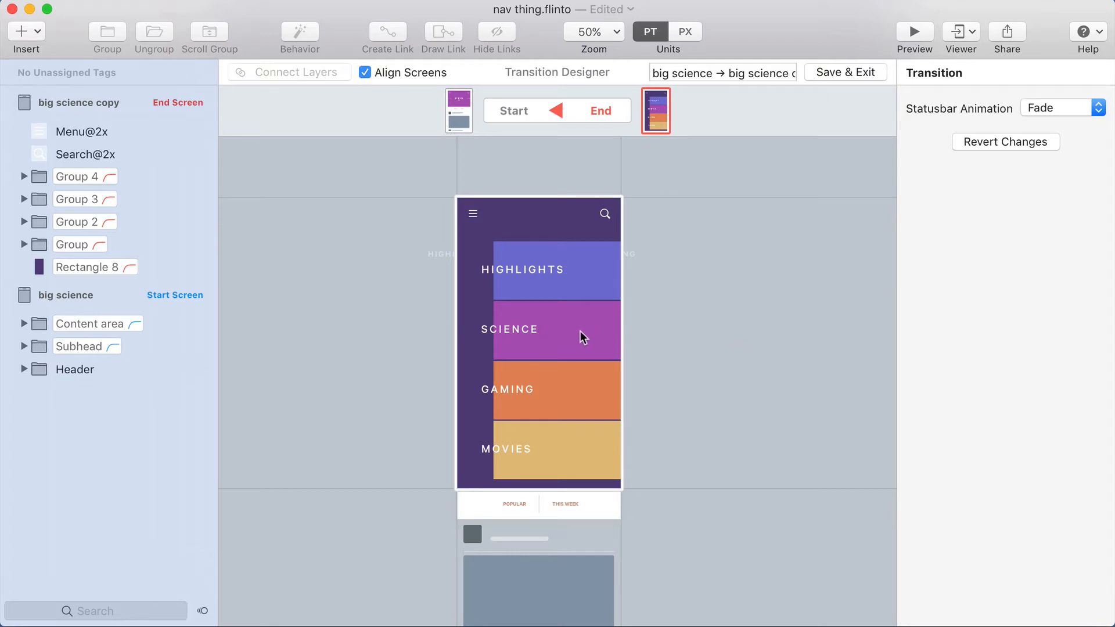
# - Connect the Header group's purple Rectangle with the Science tile's Rectangle Copy, and preview the transition in both directions
pyautogui.click(520, 233)
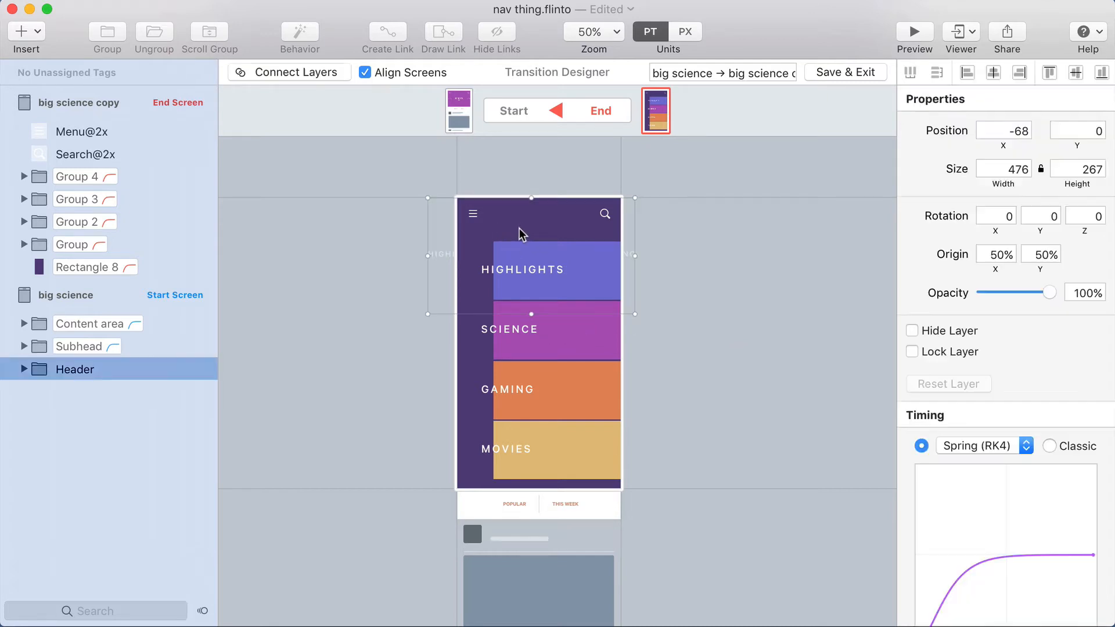
pyautogui.click(24, 369)
pyautogui.click(55, 535)
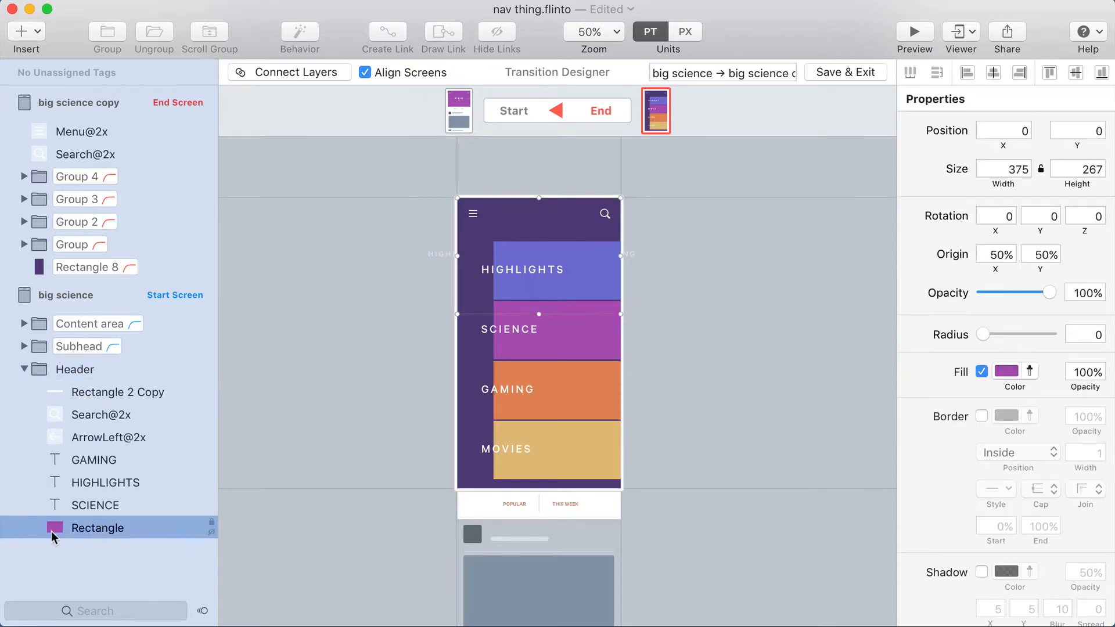
pyautogui.press('Return')
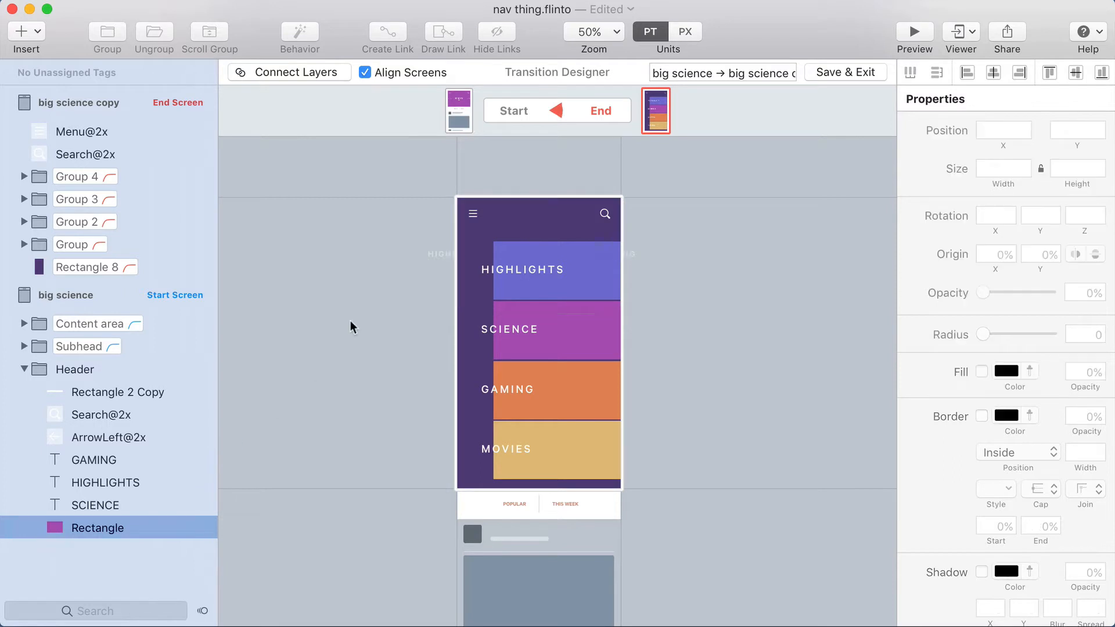
pyautogui.keyDown('super'); pyautogui.click(580, 271); pyautogui.keyUp('super')
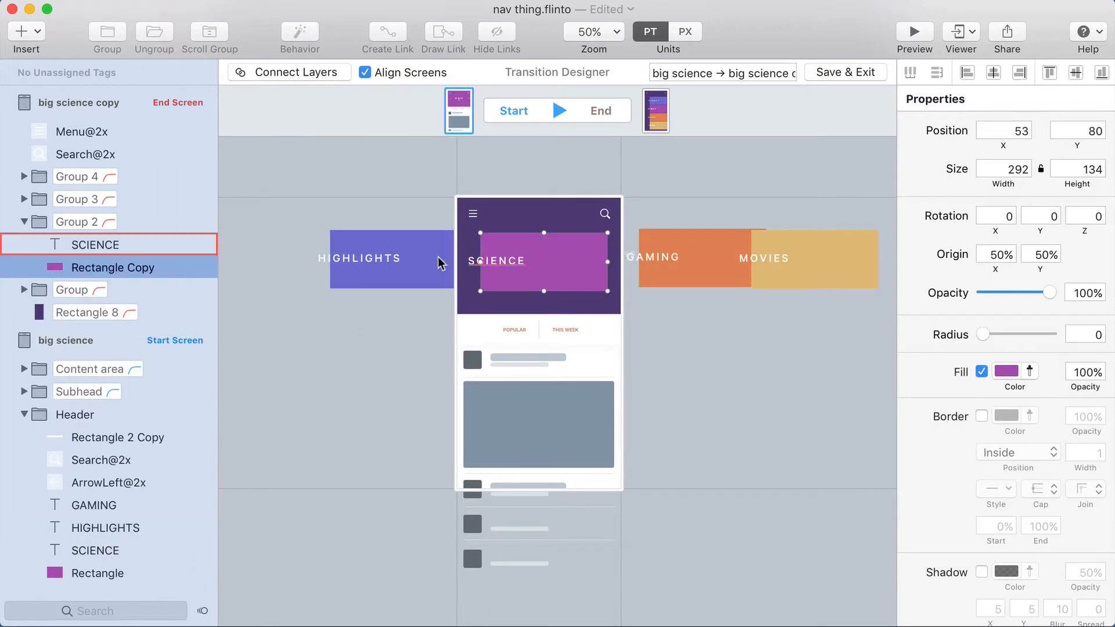
pyautogui.keyDown('super'); pyautogui.click(78, 574); pyautogui.keyUp('super')
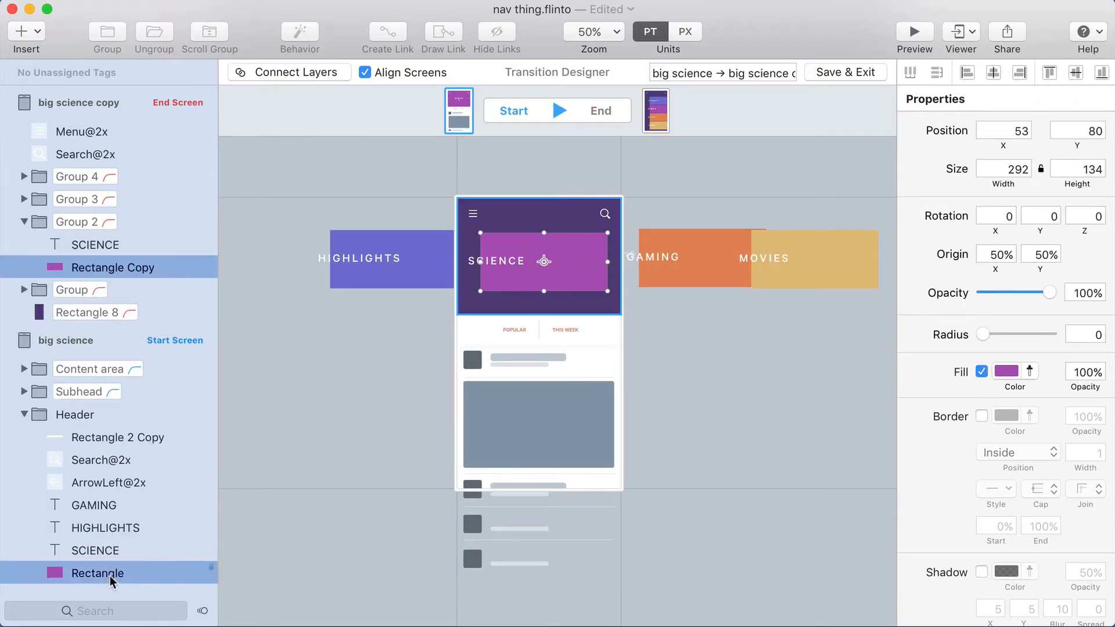
pyautogui.click(290, 75)
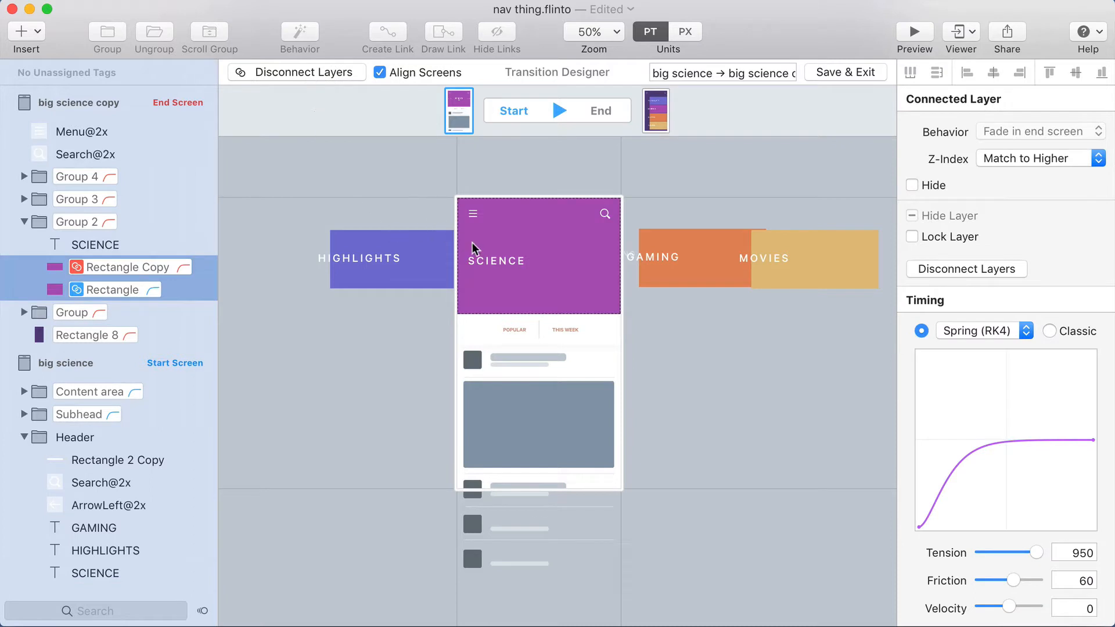
pyautogui.click(354, 237)
pyautogui.press('Return')
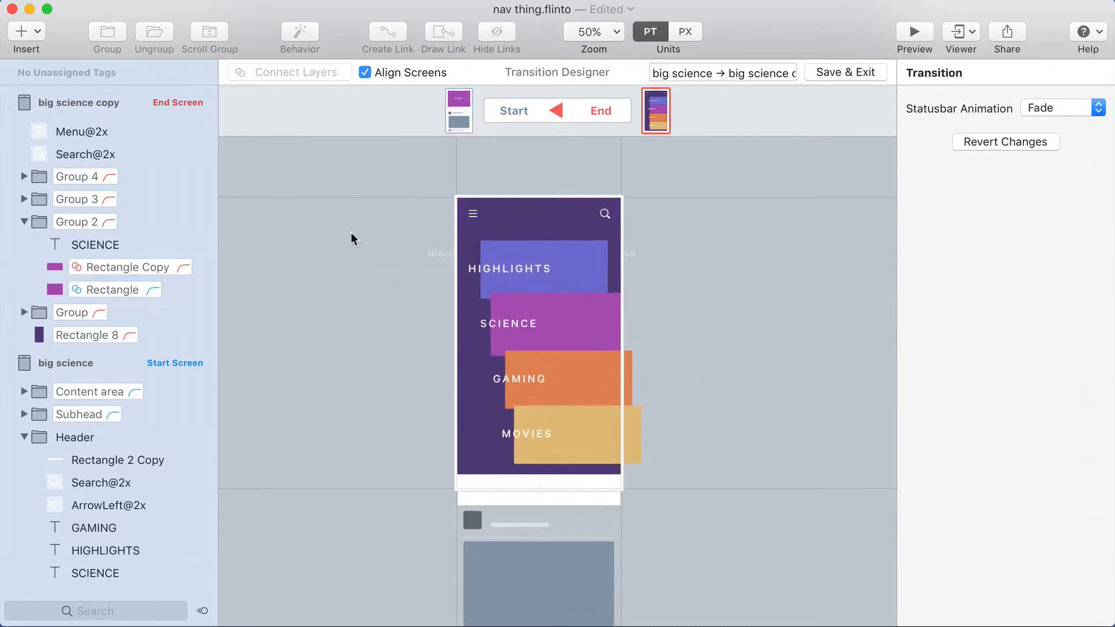
pyautogui.press('Return')
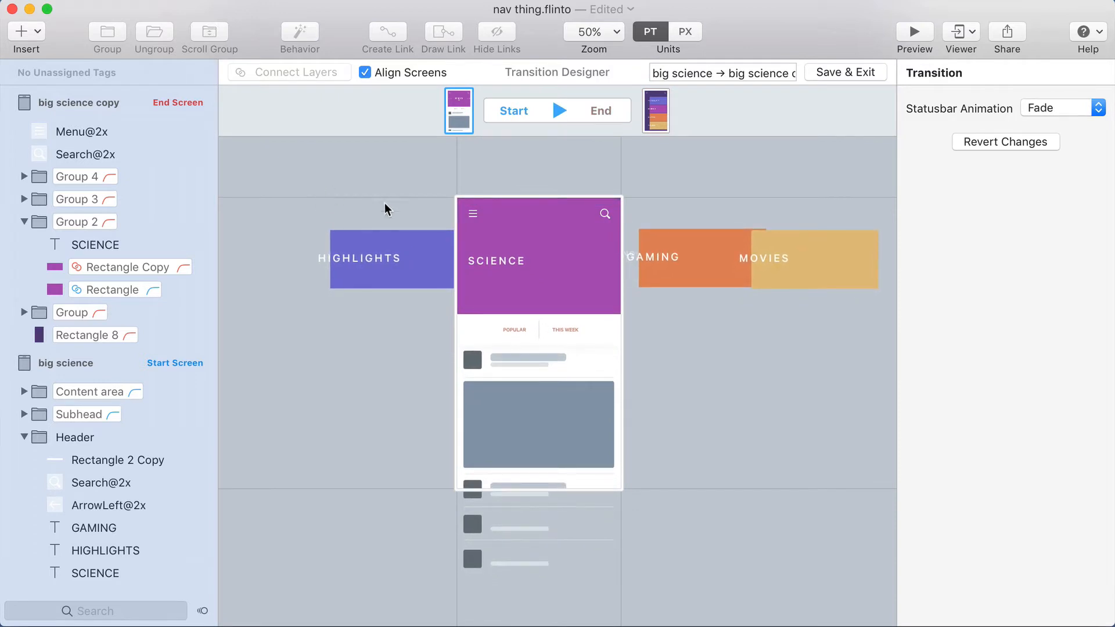
# - Connect the Science tile's SCIENCE text with the SCIENCE text in the Header group, and preview the transition
pyautogui.click(490, 267)
pyautogui.click(490, 266)
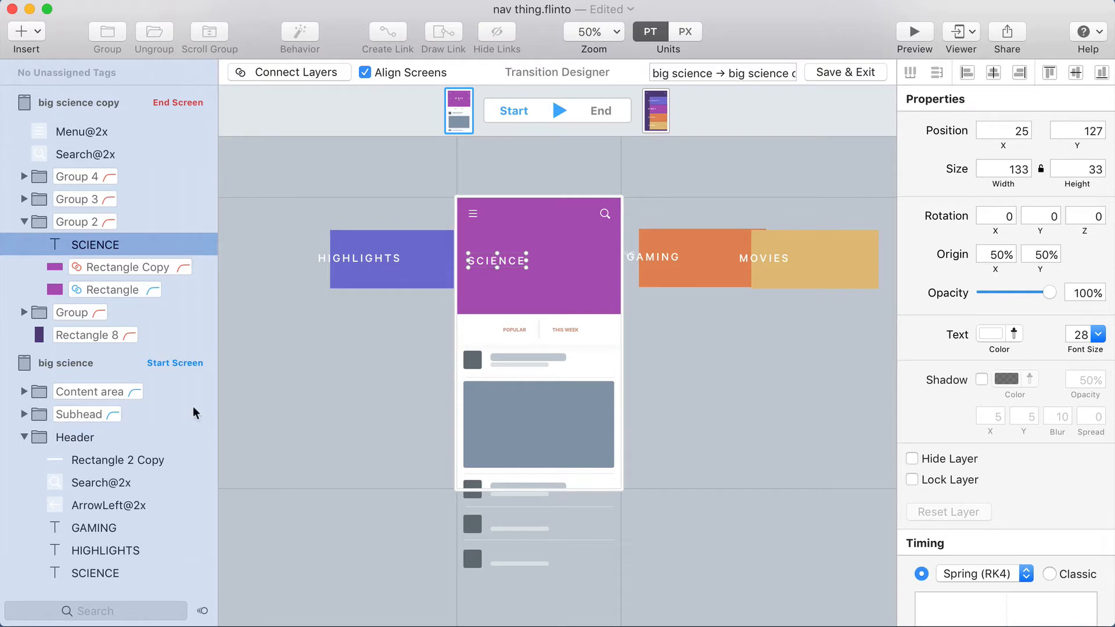
pyautogui.keyDown('shift'); pyautogui.click(97, 576); pyautogui.keyUp('shift')
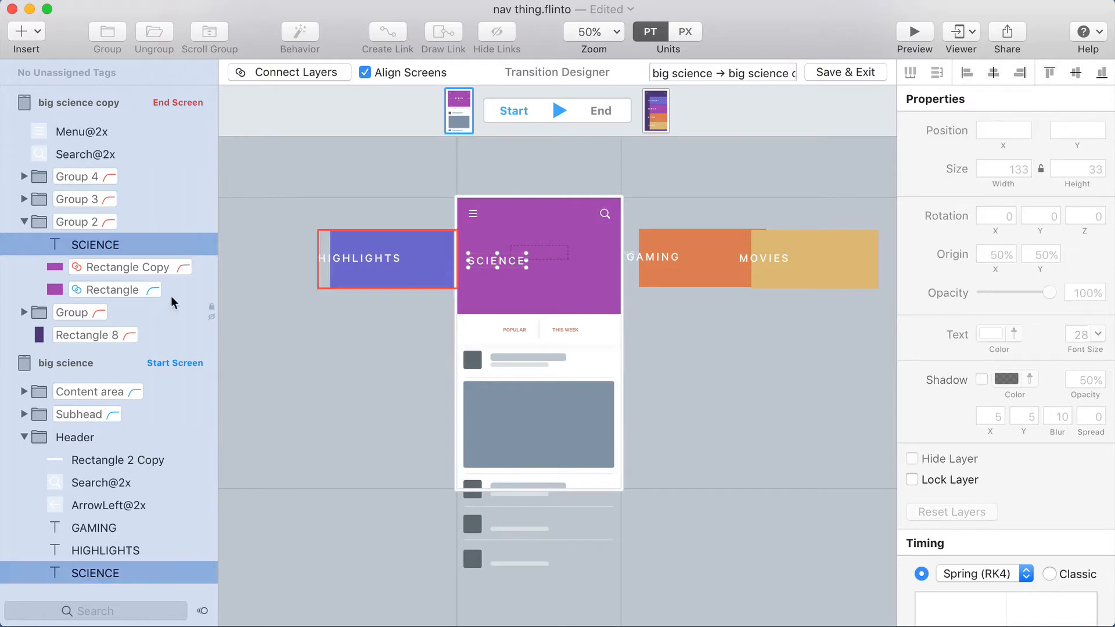
pyautogui.click(263, 80)
pyautogui.click(311, 169)
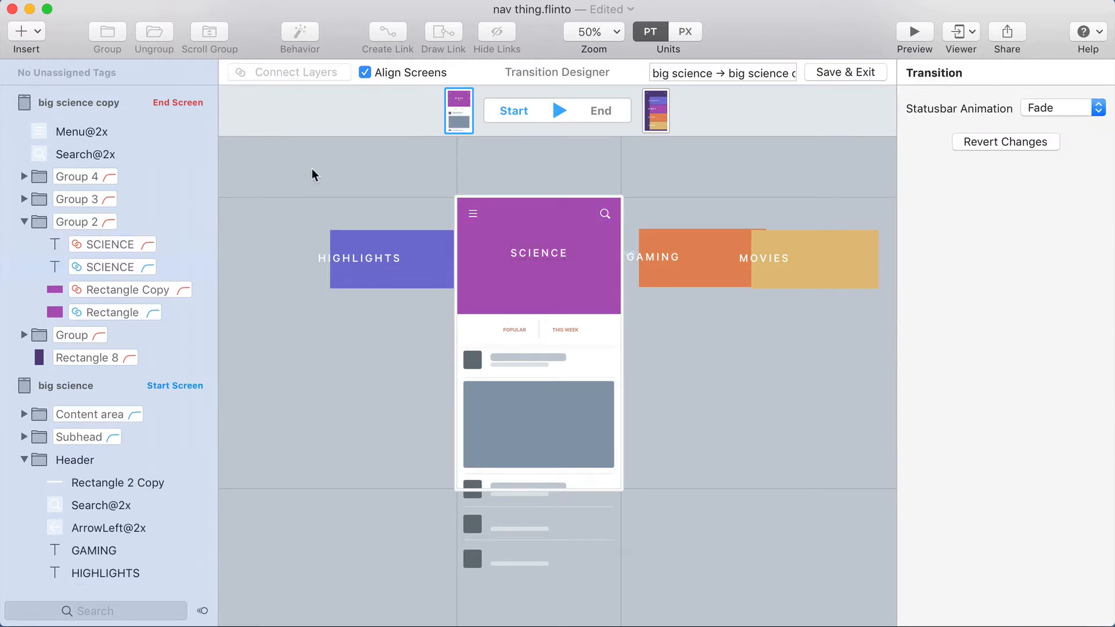
pyautogui.press('space')
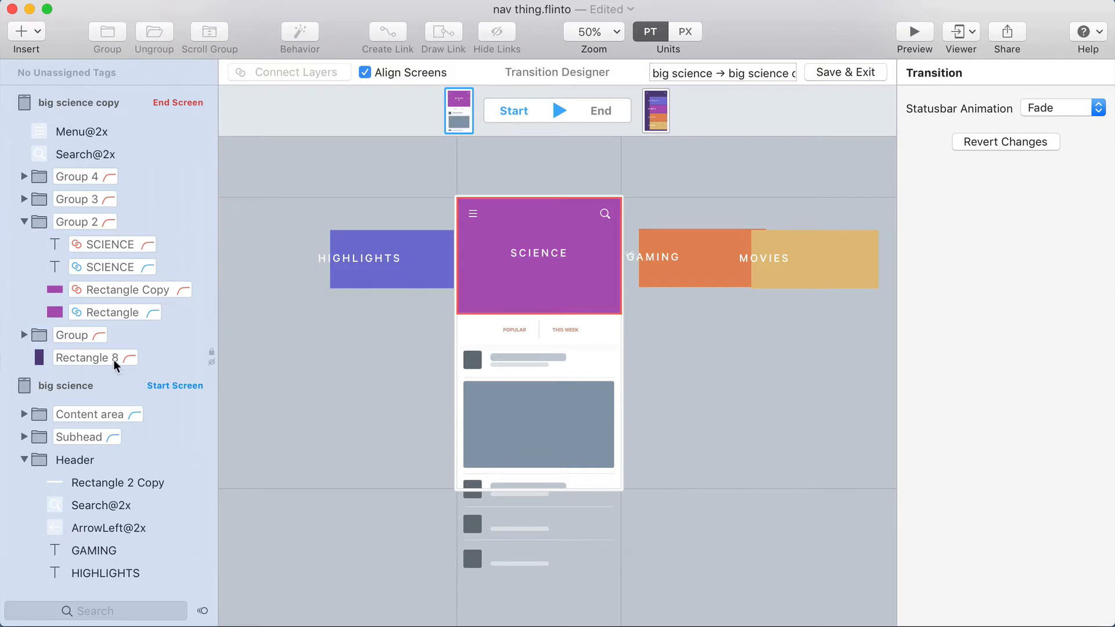
# - Connect the Highlights tile's HIGHLIGHTS text with the HIGHLIGHTS text in the Header group, and preview the transition in both directions
pyautogui.click(357, 266)
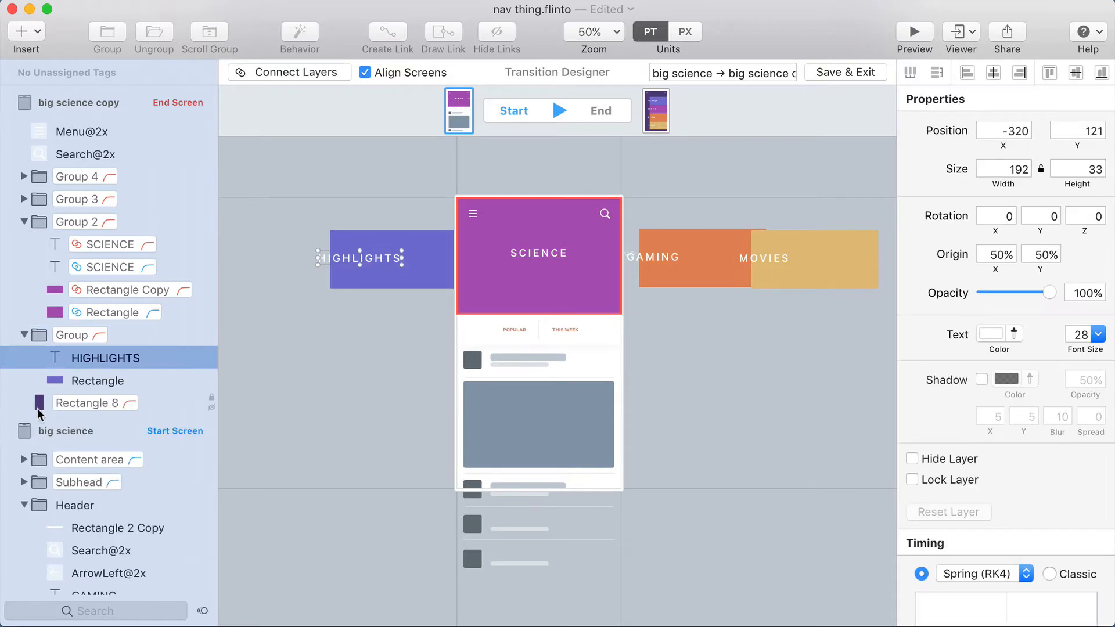
pyautogui.scroll(-1, 58, 541)
pyautogui.keyDown('super'); pyautogui.click(94, 585); pyautogui.keyUp('super')
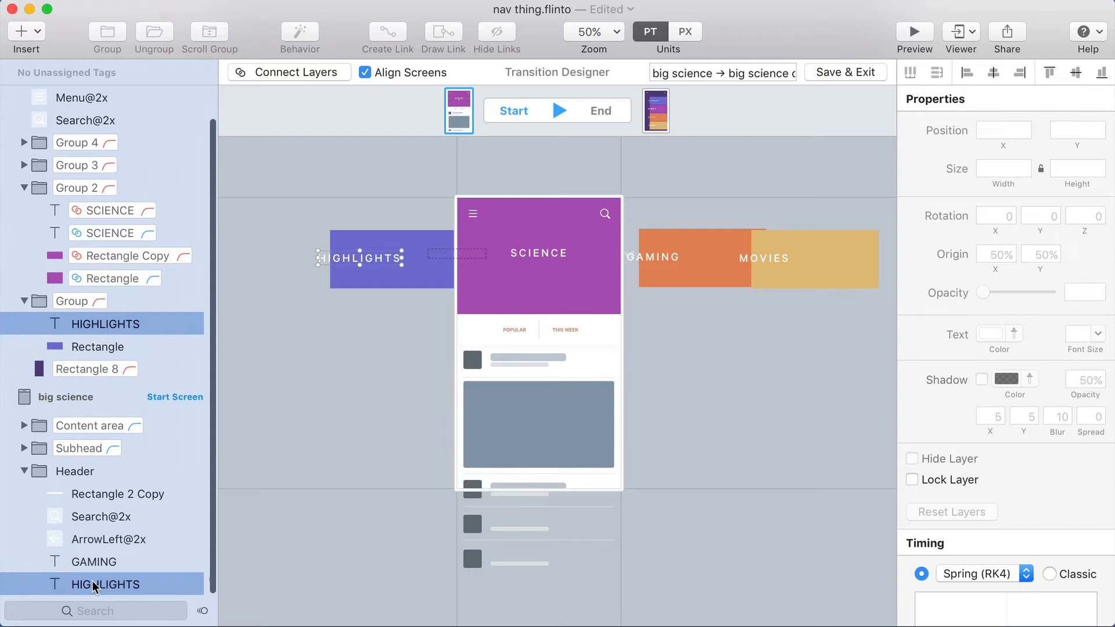
pyautogui.click(311, 79)
pyautogui.click(340, 154)
pyautogui.press('space')
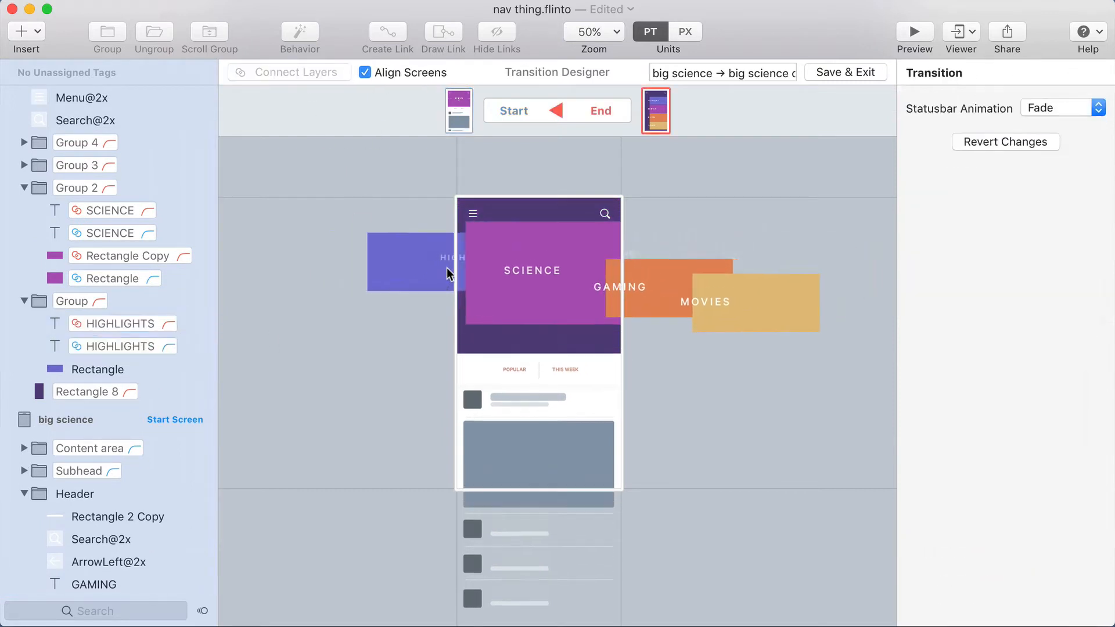
pyautogui.press('space')
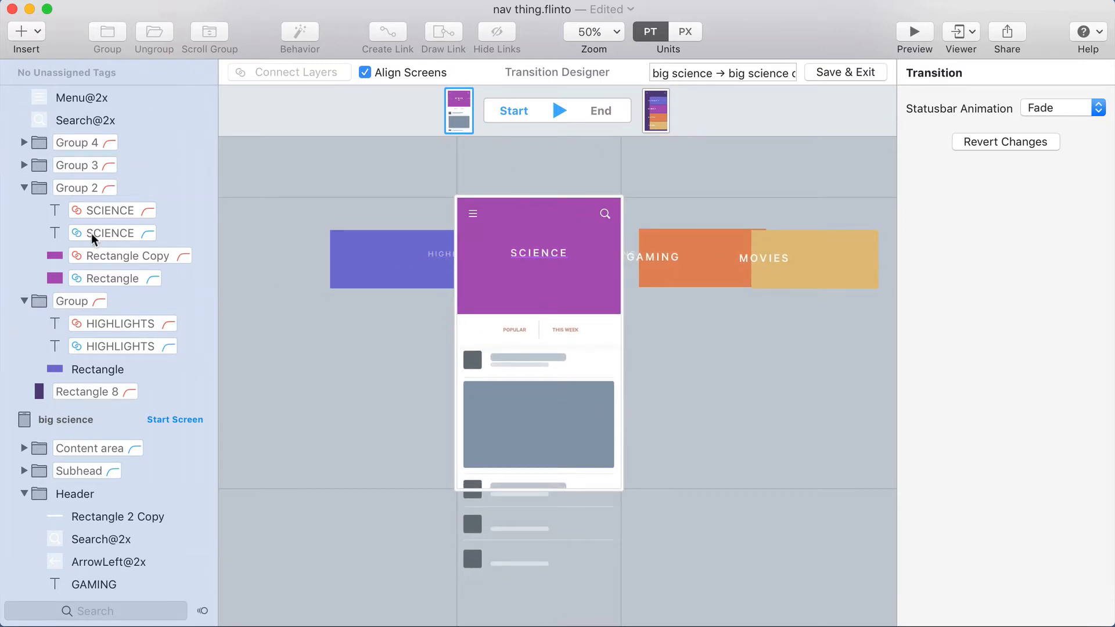
# - Connect the Header group's GAMING text with the GAMING text in Group 3, and preview the transition in both directions
pyautogui.click(91, 586)
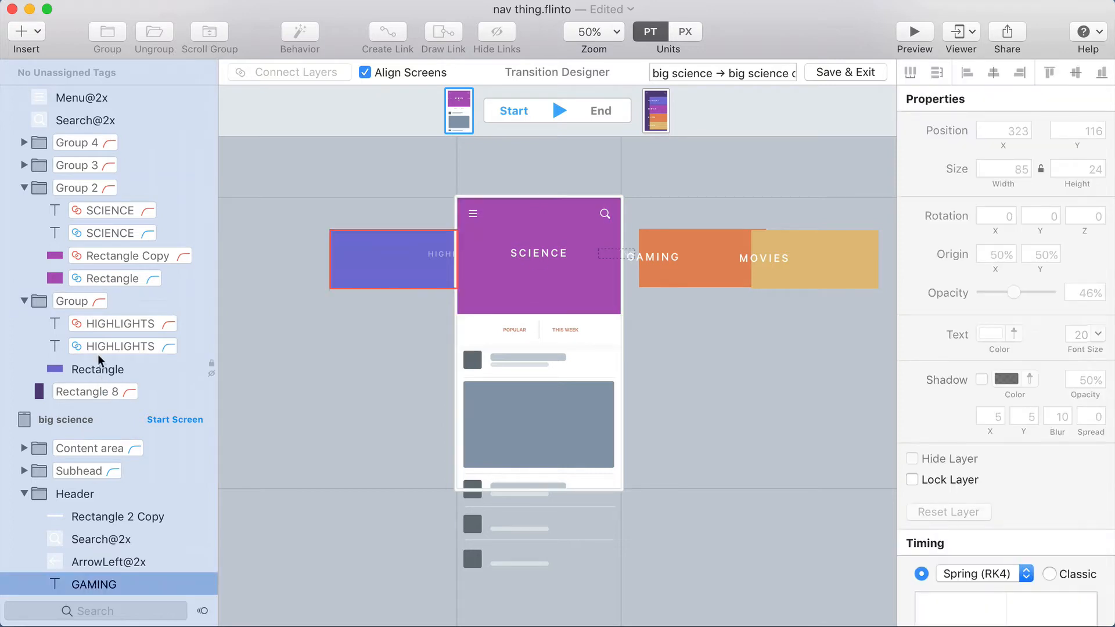
pyautogui.click(23, 165)
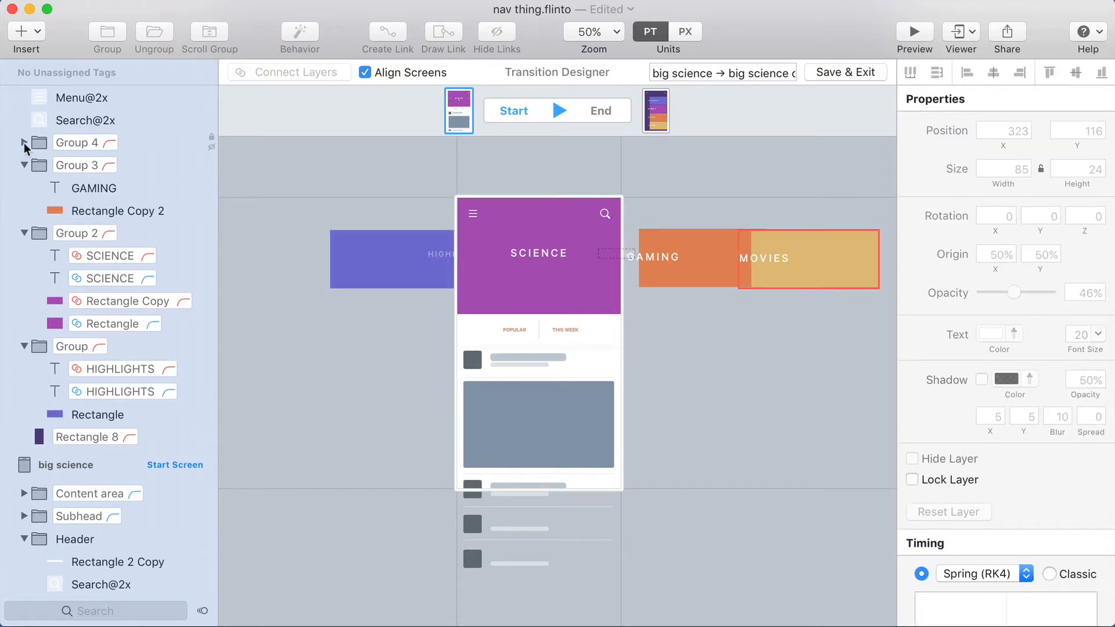
pyautogui.keyDown('super'); pyautogui.click(111, 189); pyautogui.keyUp('super')
pyautogui.click(292, 73)
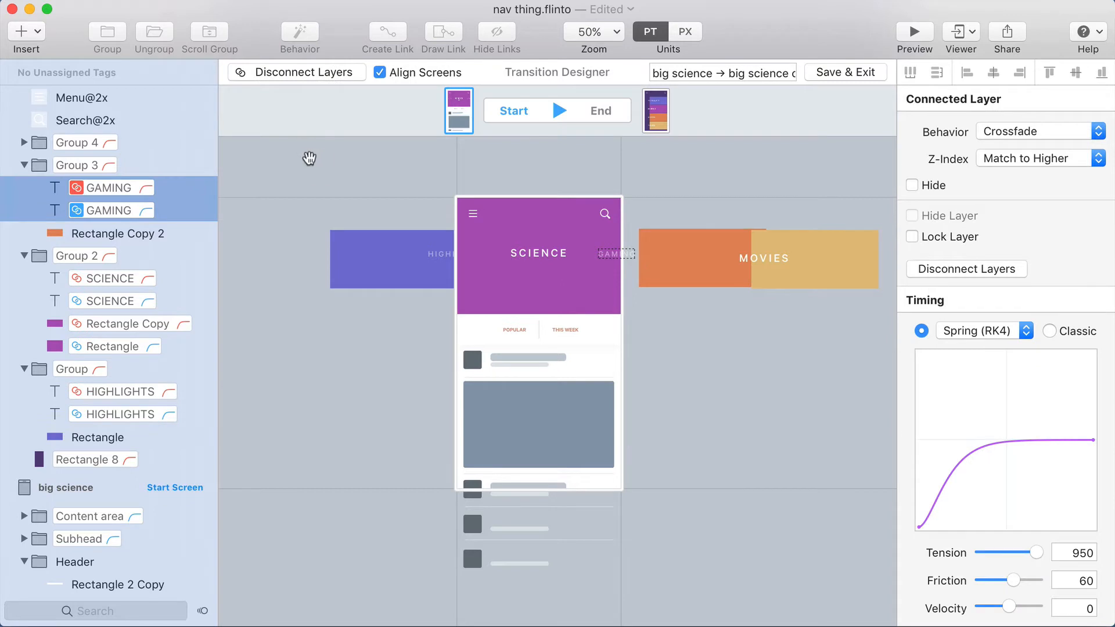
pyautogui.click(311, 171)
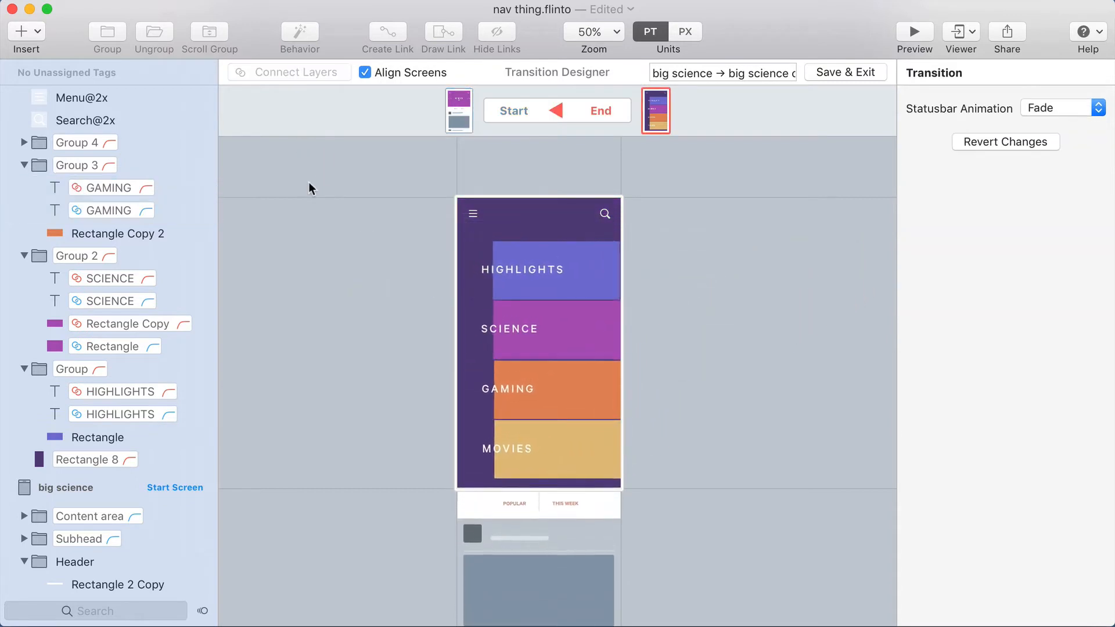
pyautogui.click(308, 183)
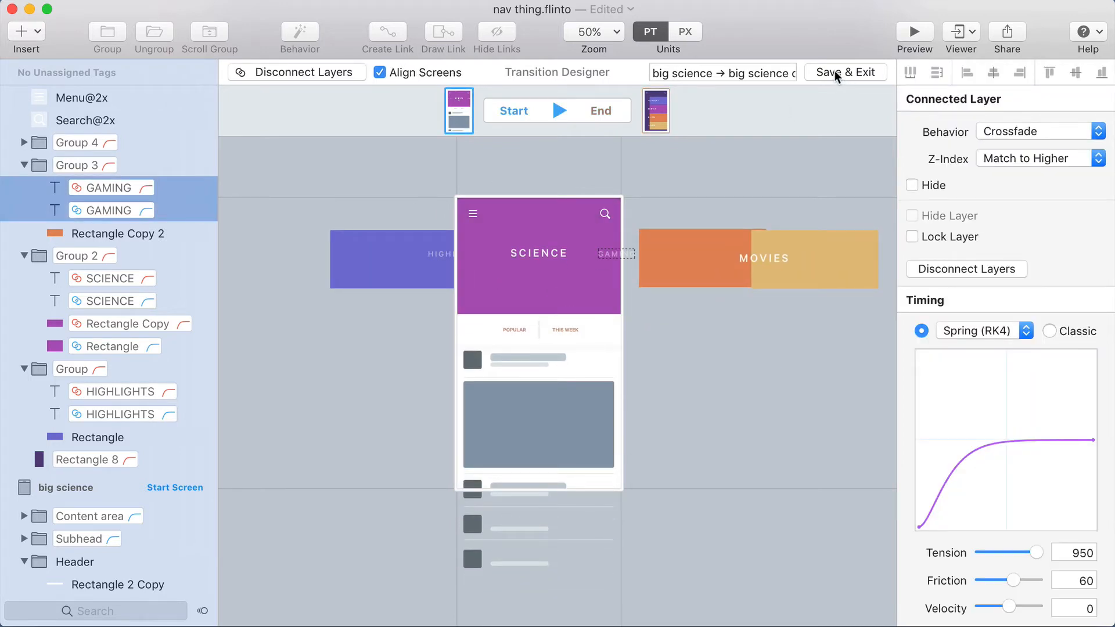
# - Save the transition and link the whole big science copy screen to big science with an Up Swipe using the big science → big science copy transition
pyautogui.click(834, 71)
pyautogui.click(619, 117)
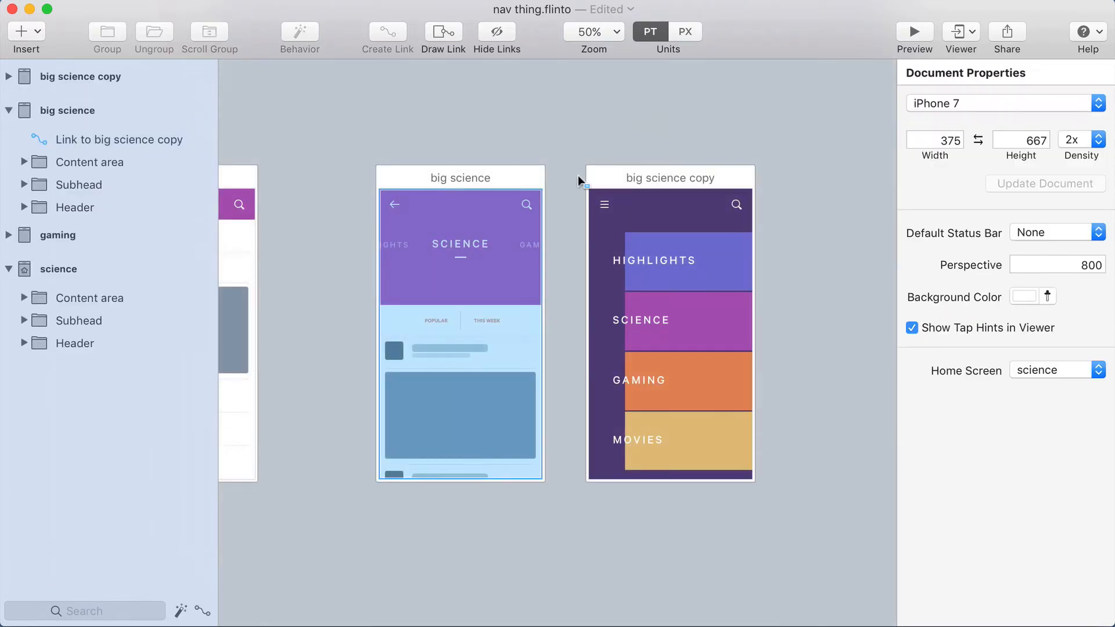
pyautogui.moveTo(581, 181); pyautogui.dragTo(772, 507)
pyautogui.click(511, 300)
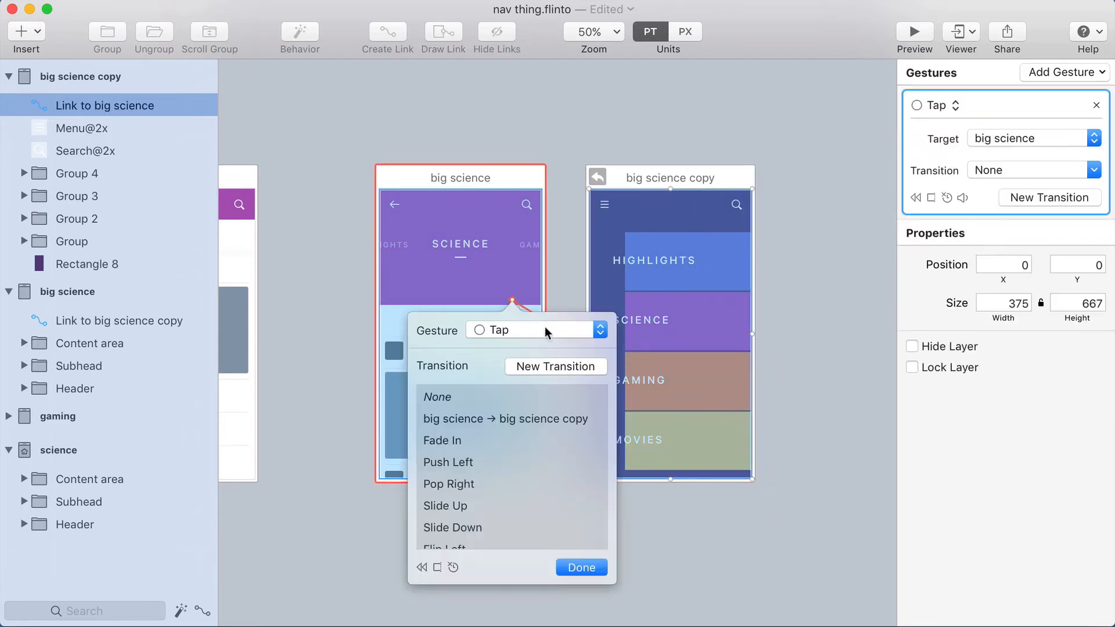
pyautogui.click(507, 330)
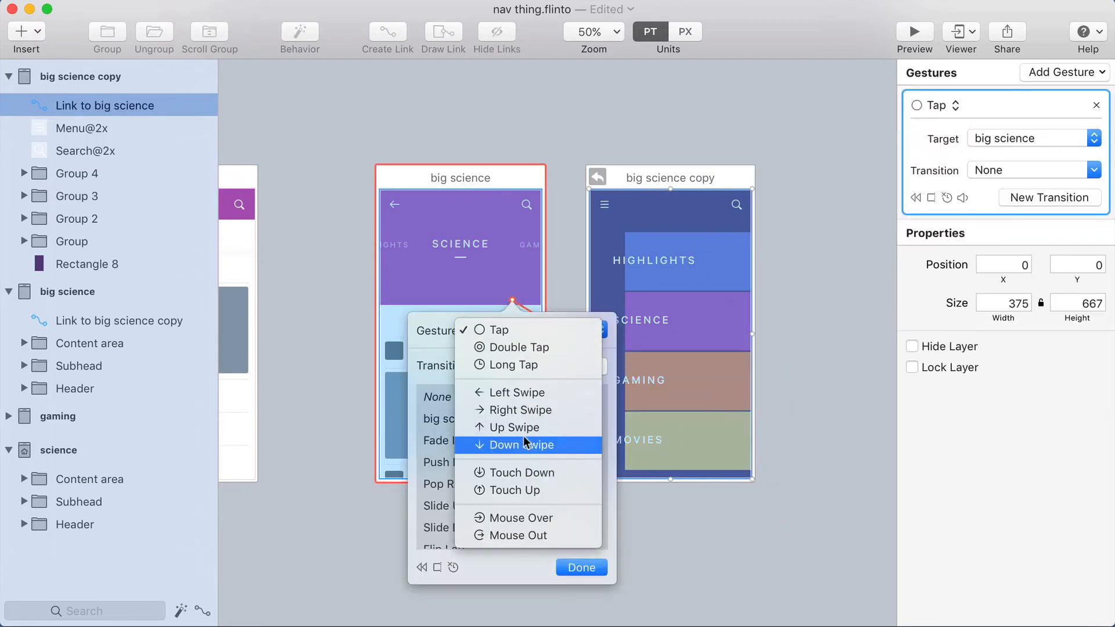
pyautogui.scroll(-1, 524, 435)
pyautogui.click(513, 417)
pyautogui.click(511, 419)
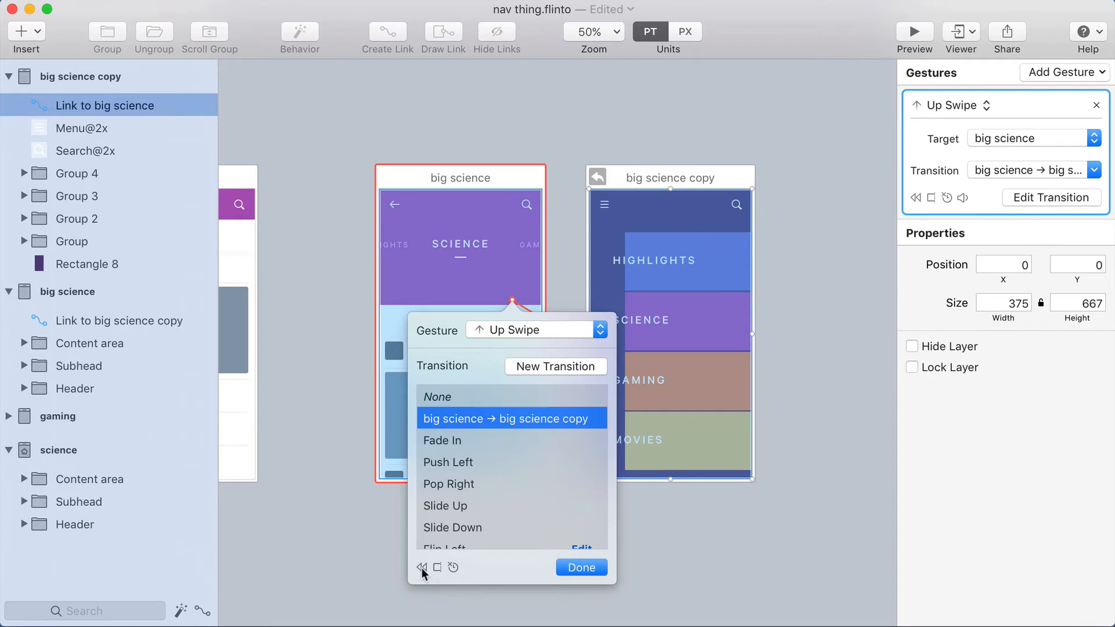
pyautogui.click(580, 567)
# - Preview the prototype from the big science screen, testing the swipe down to the category menu and back up
pyautogui.click(913, 34)
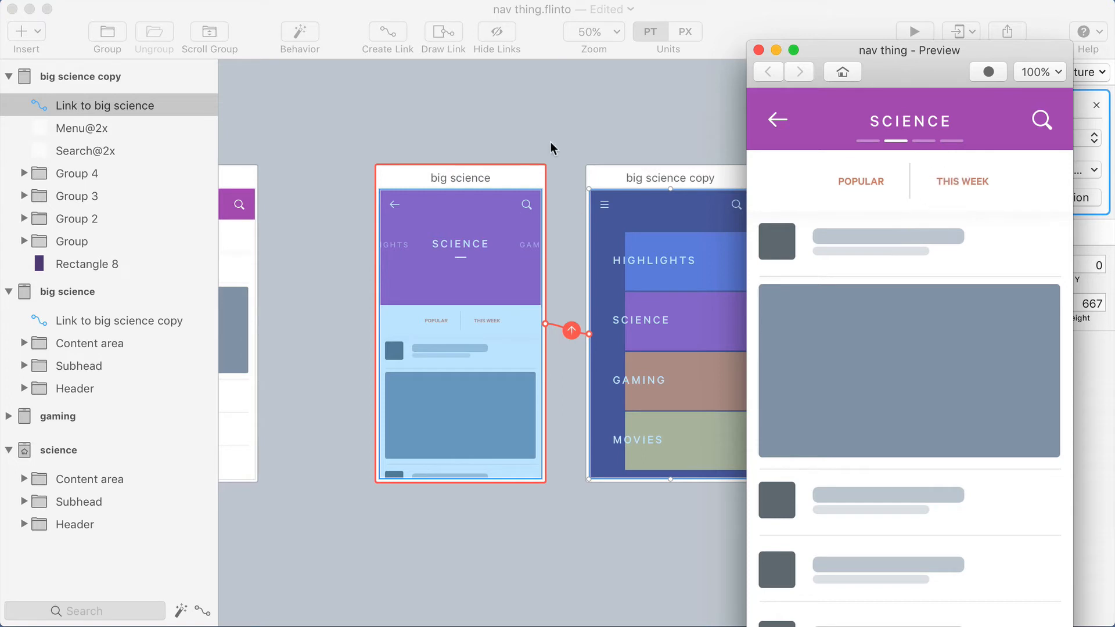
pyautogui.click(463, 180)
pyautogui.click(914, 34)
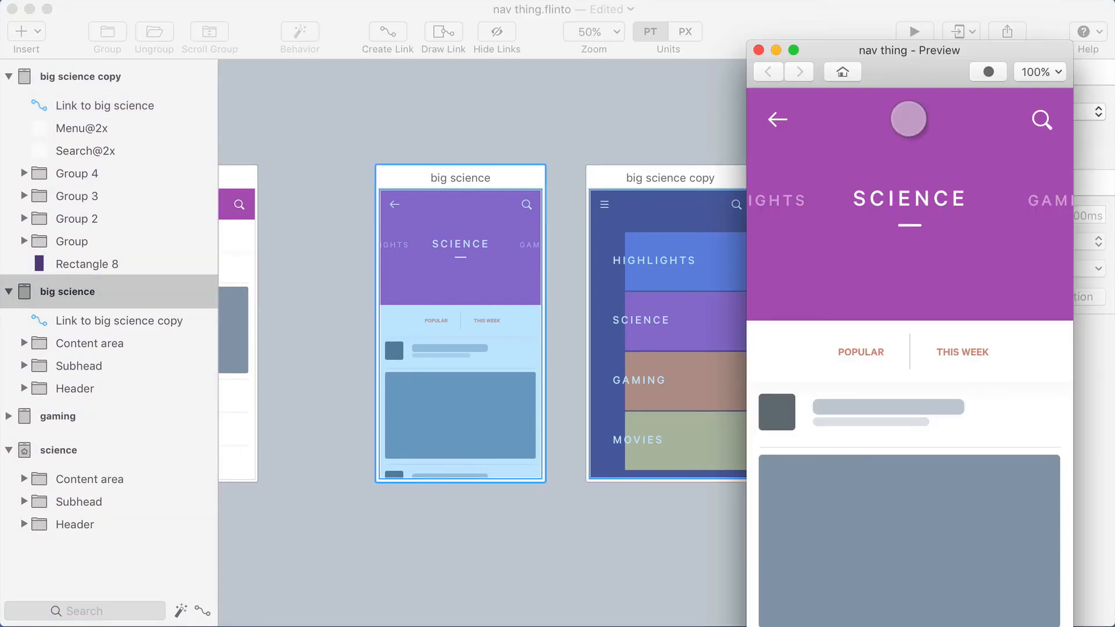
pyautogui.moveTo(871, 63); pyautogui.dragTo(839, 19)
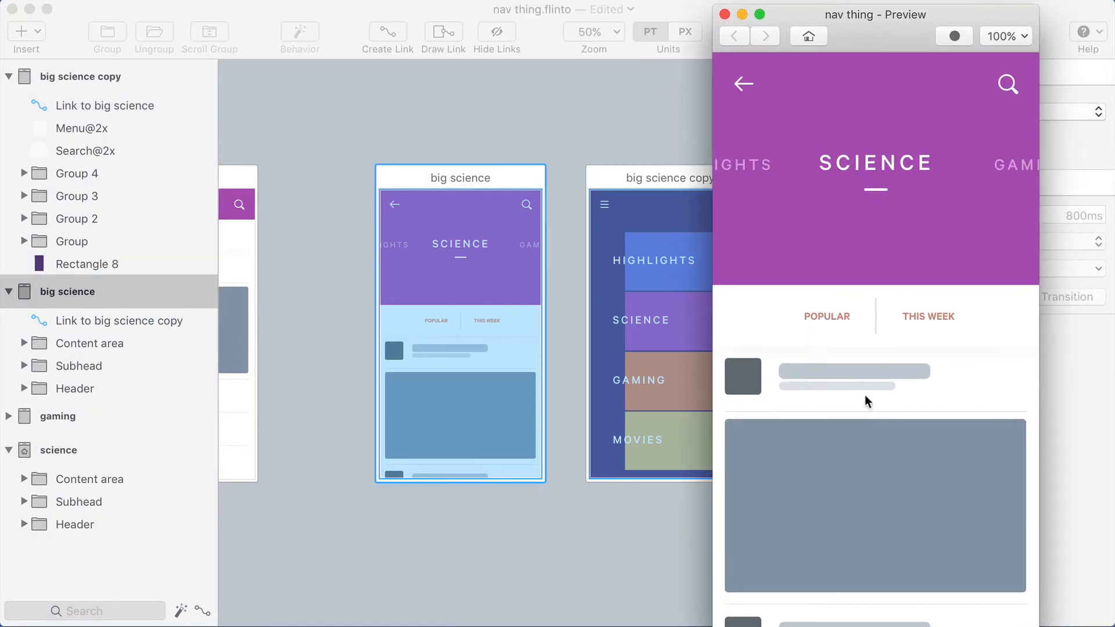
pyautogui.moveTo(879, 182); pyautogui.dragTo(878, 225)
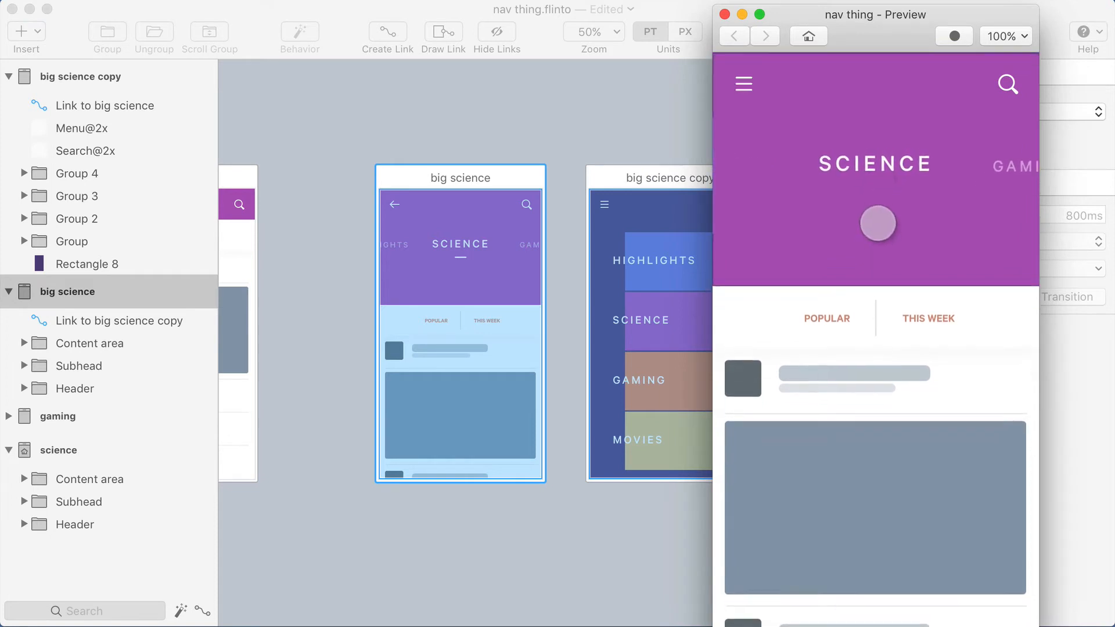
pyautogui.moveTo(880, 164); pyautogui.dragTo(898, 147)
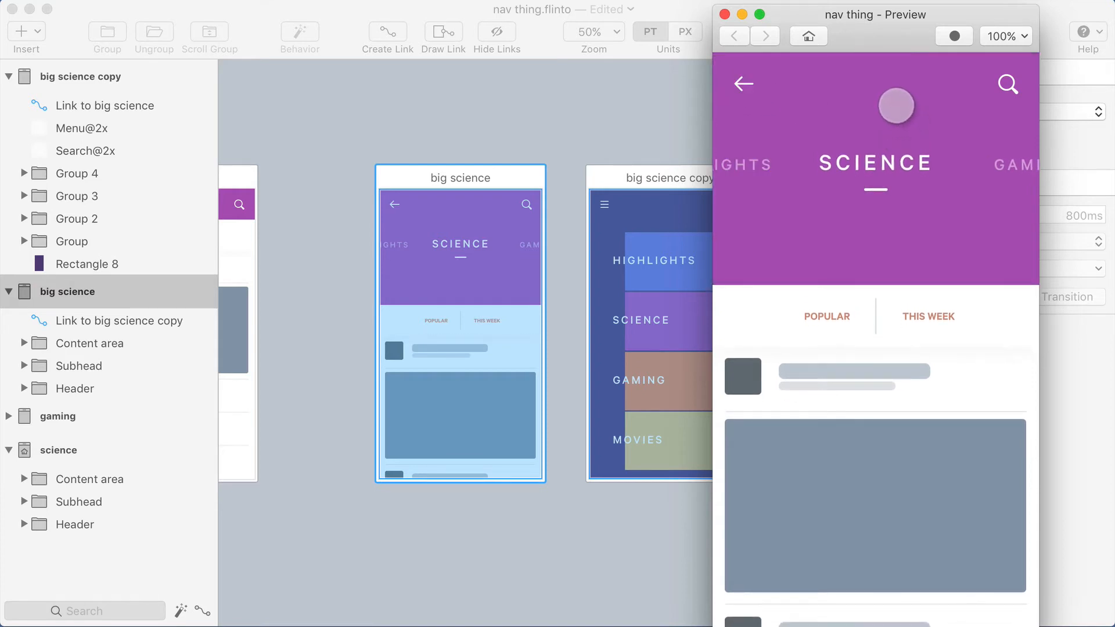
pyautogui.moveTo(895, 105); pyautogui.dragTo(888, 110)
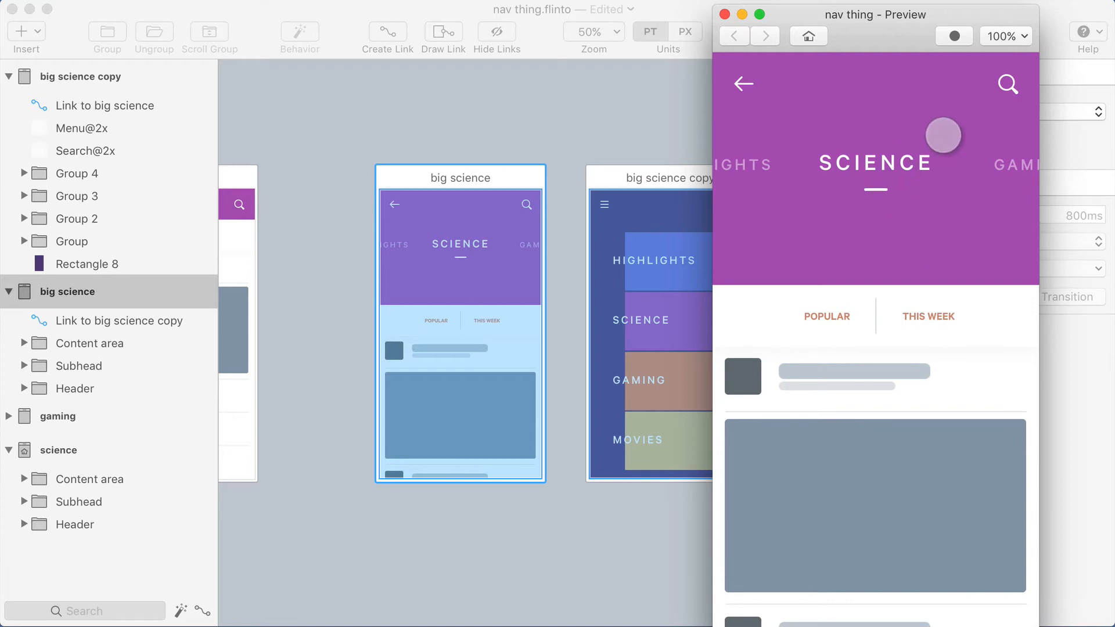
pyautogui.moveTo(944, 137); pyautogui.dragTo(943, 117)
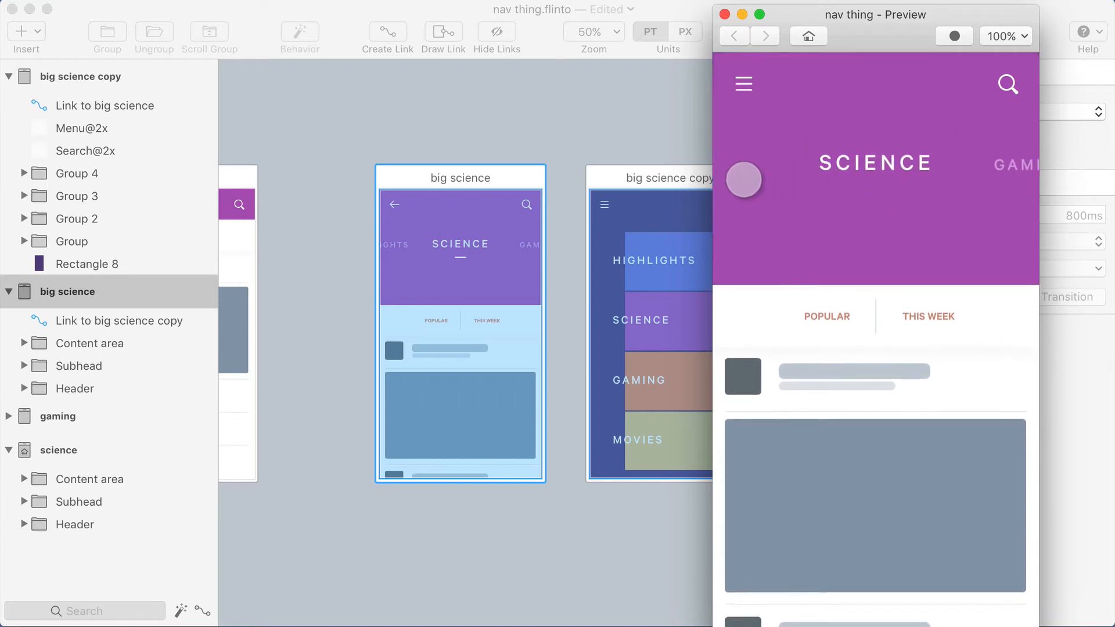
pyautogui.click(963, 133)
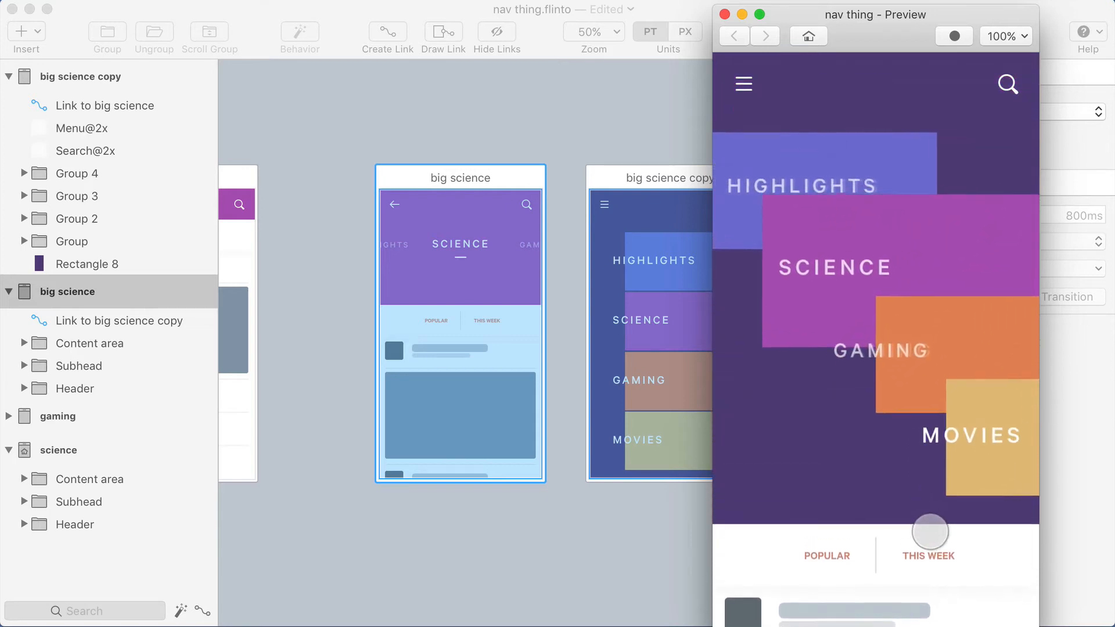
pyautogui.moveTo(940, 468); pyautogui.dragTo(826, 515)
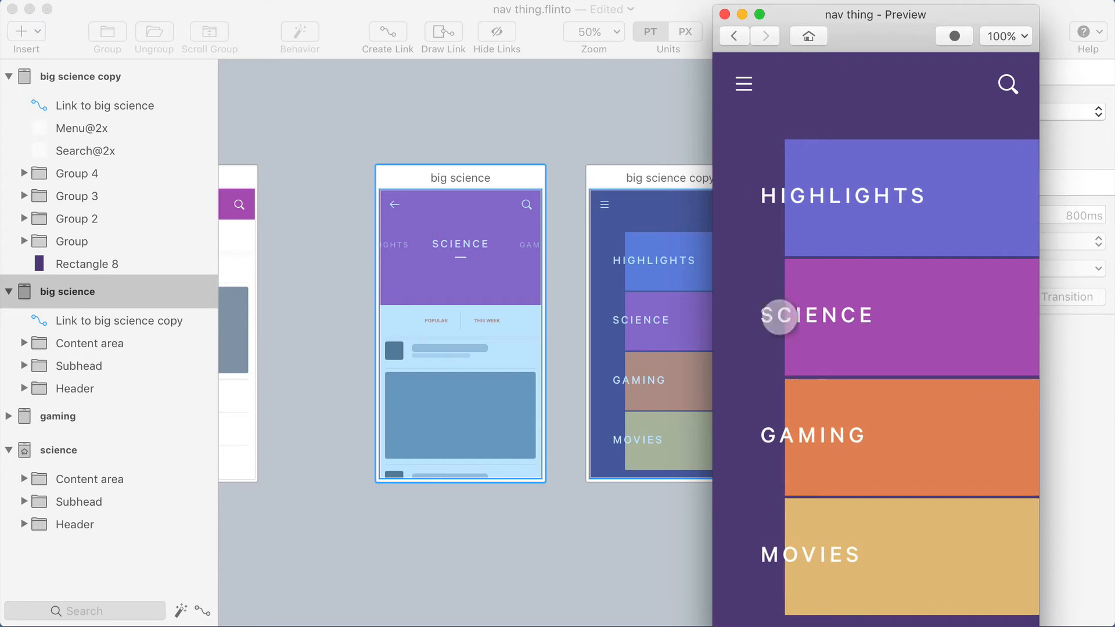
# - Reopen the Down Swipe link's transition, make the Menu@2x icon fully transparent in the start state, and preview it
pyautogui.click(604, 154)
pyautogui.click(499, 259)
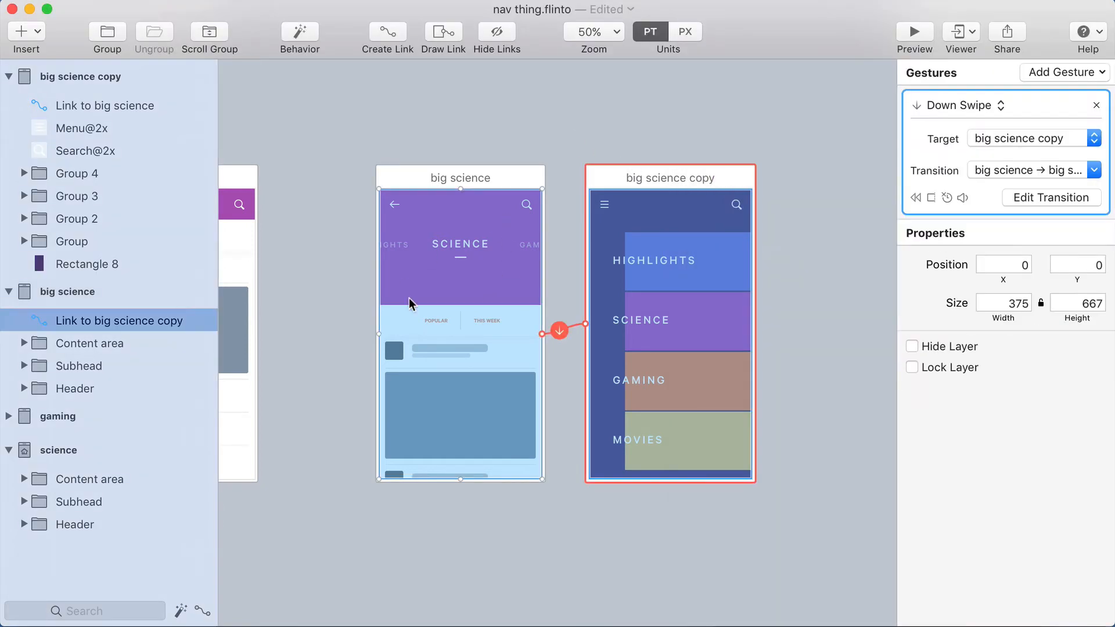
pyautogui.click(1023, 197)
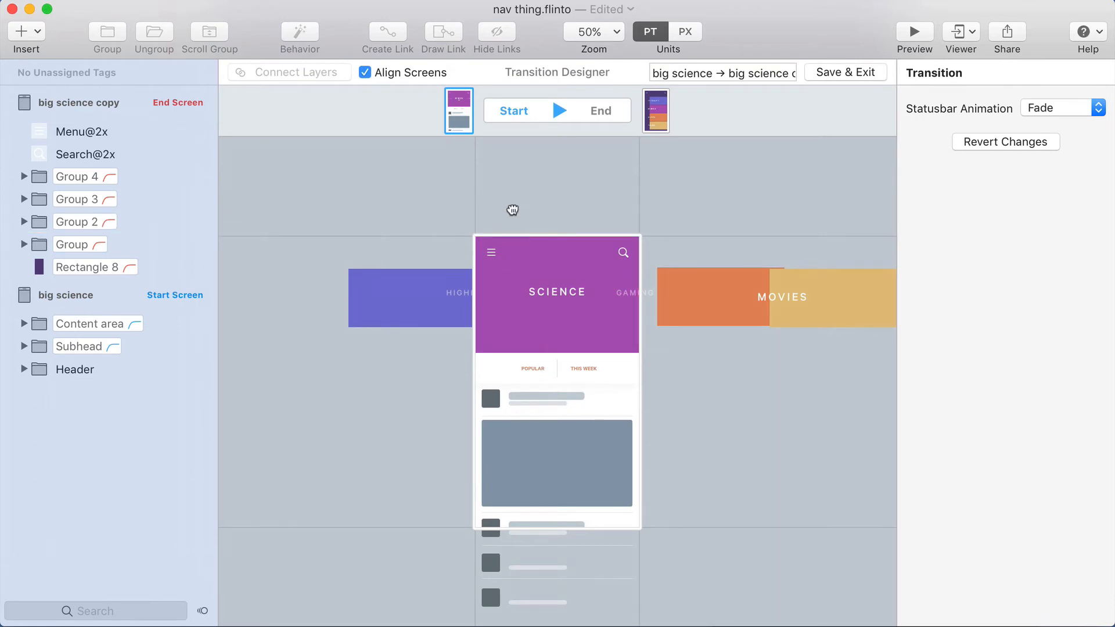
pyautogui.scroll(5, 516, 209)
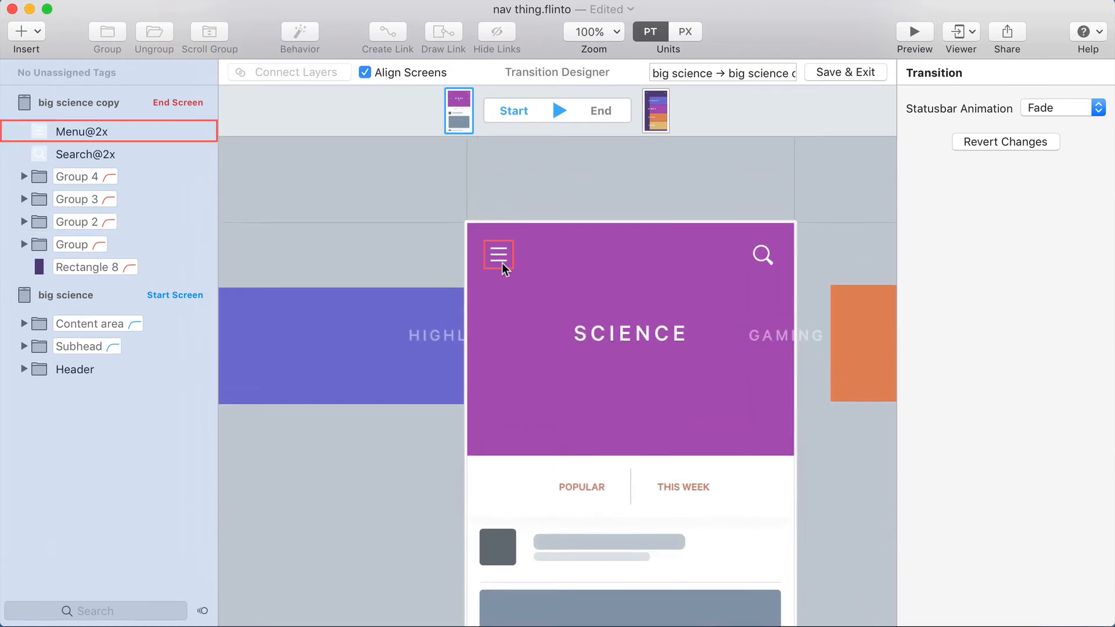
pyautogui.click(503, 264)
pyautogui.moveTo(1046, 291); pyautogui.dragTo(970, 294)
pyautogui.press('space')
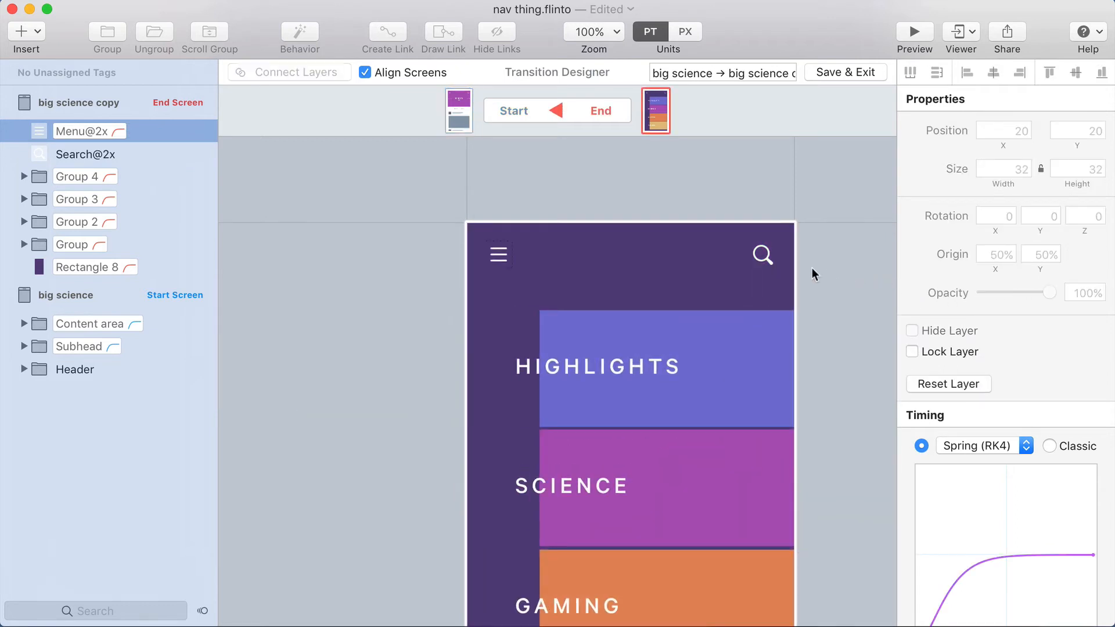
# - Try to move the ArrowLeft@2x icon out of the Header group to the end of the layer list
pyautogui.click(24, 370)
pyautogui.click(93, 392)
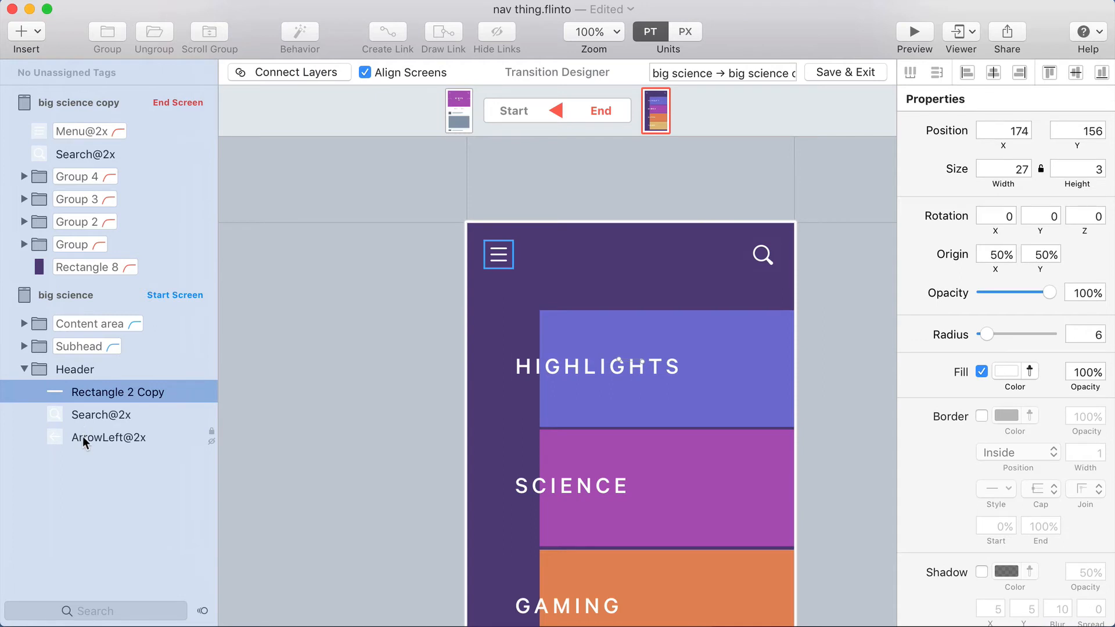
pyautogui.click(78, 436)
pyautogui.moveTo(66, 426); pyautogui.dragTo(51, 443)
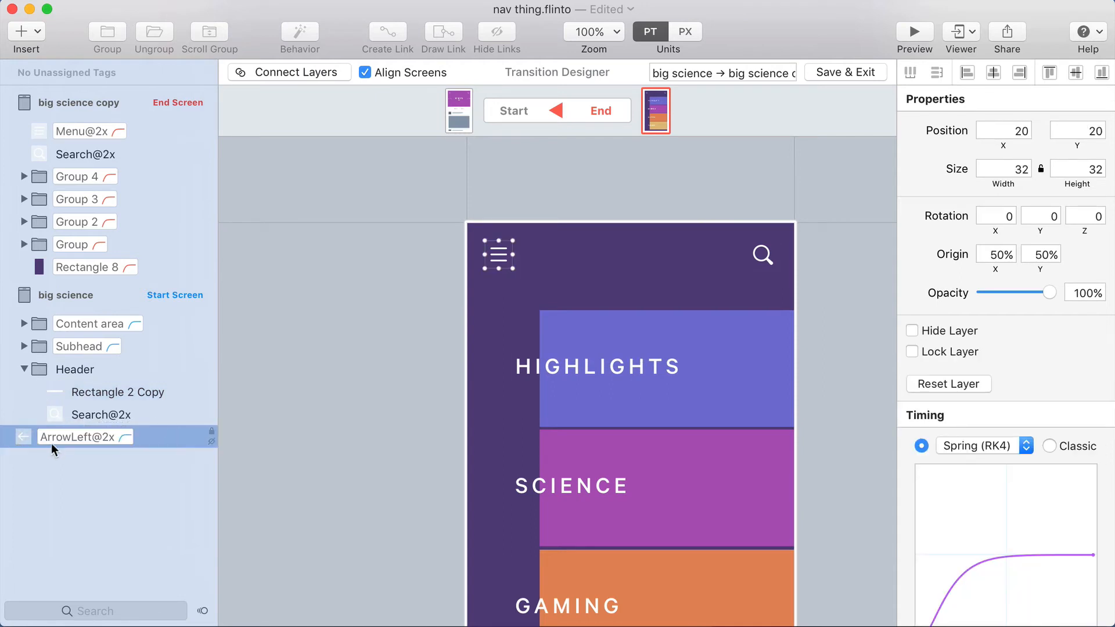
pyautogui.press('super+z')
# - Move the Header group to the top of the layer order, above the big science copy end screen
pyautogui.click(58, 373)
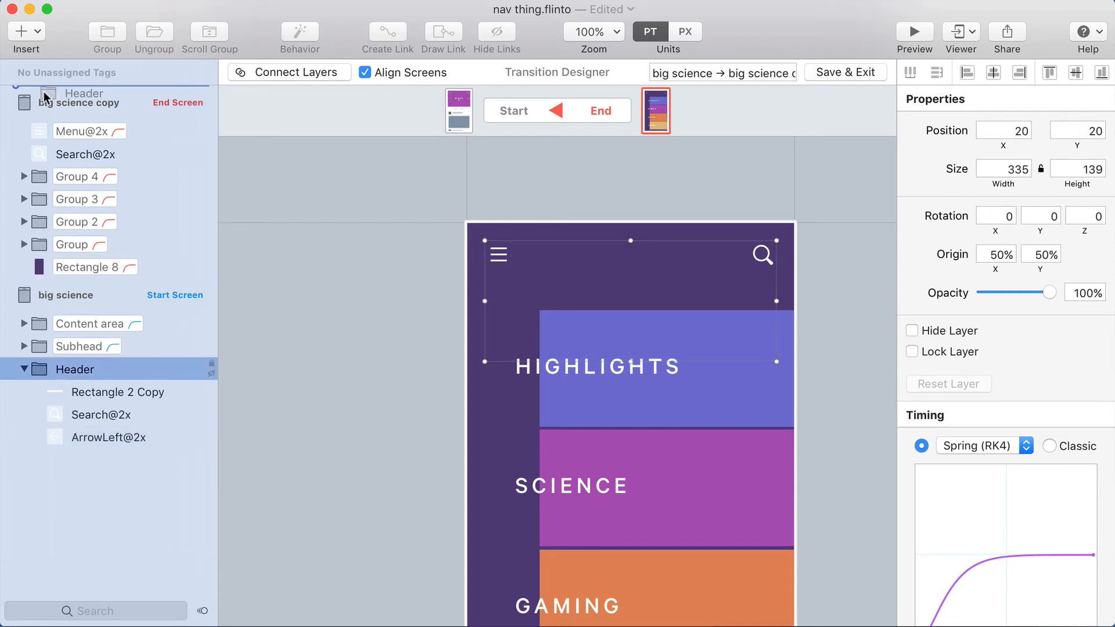
pyautogui.moveTo(44, 92); pyautogui.dragTo(44, 91)
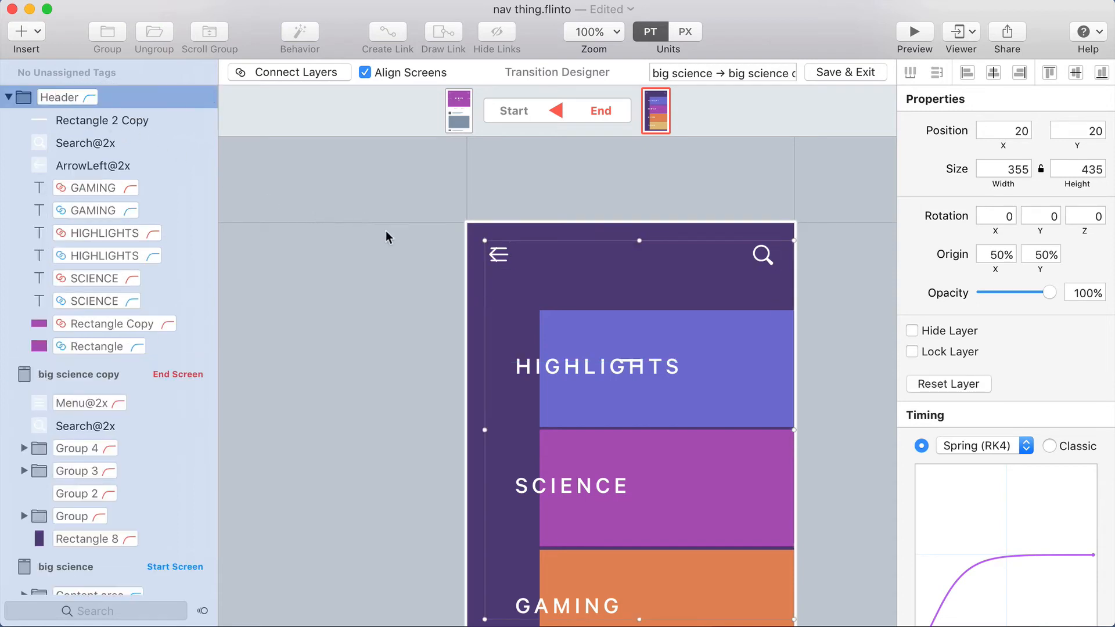
pyautogui.click(384, 235)
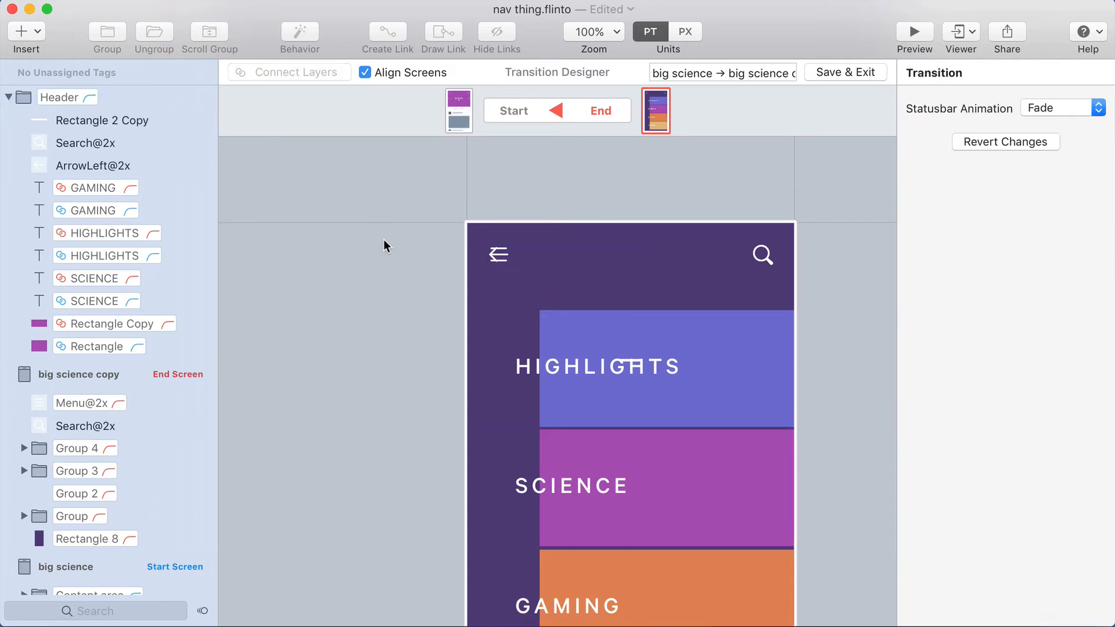
# - Make the ArrowLeft@2x icon fully transparent in the end state, and preview the transition in both directions
pyautogui.click(626, 359)
pyautogui.click(499, 258)
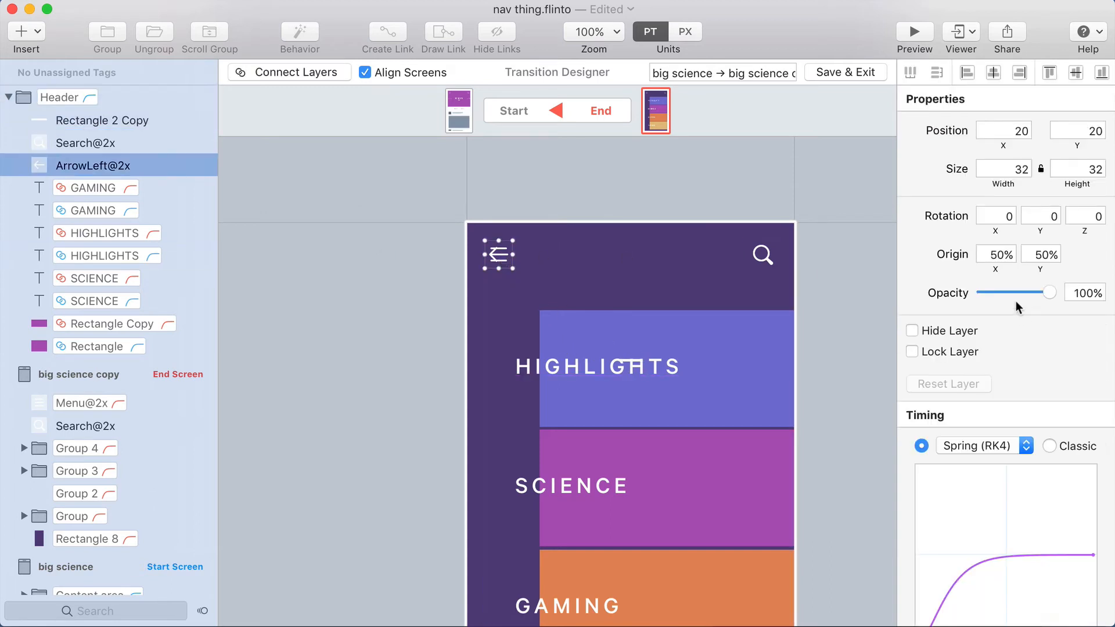
pyautogui.moveTo(1049, 292); pyautogui.dragTo(991, 291)
pyautogui.click(564, 190)
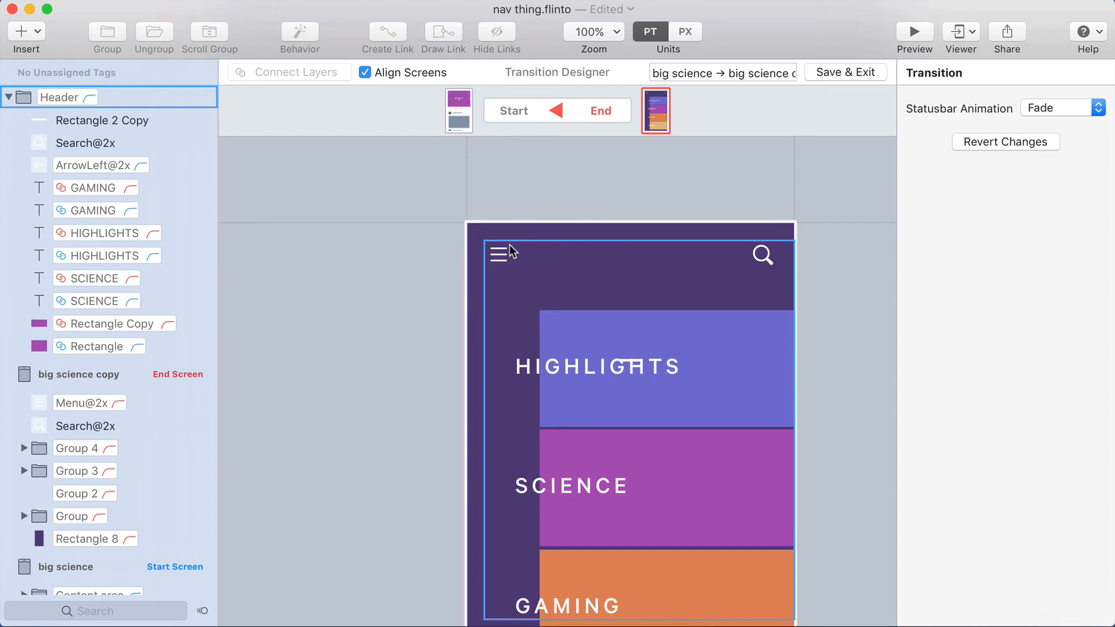
pyautogui.press('space')
pyautogui.press('space')
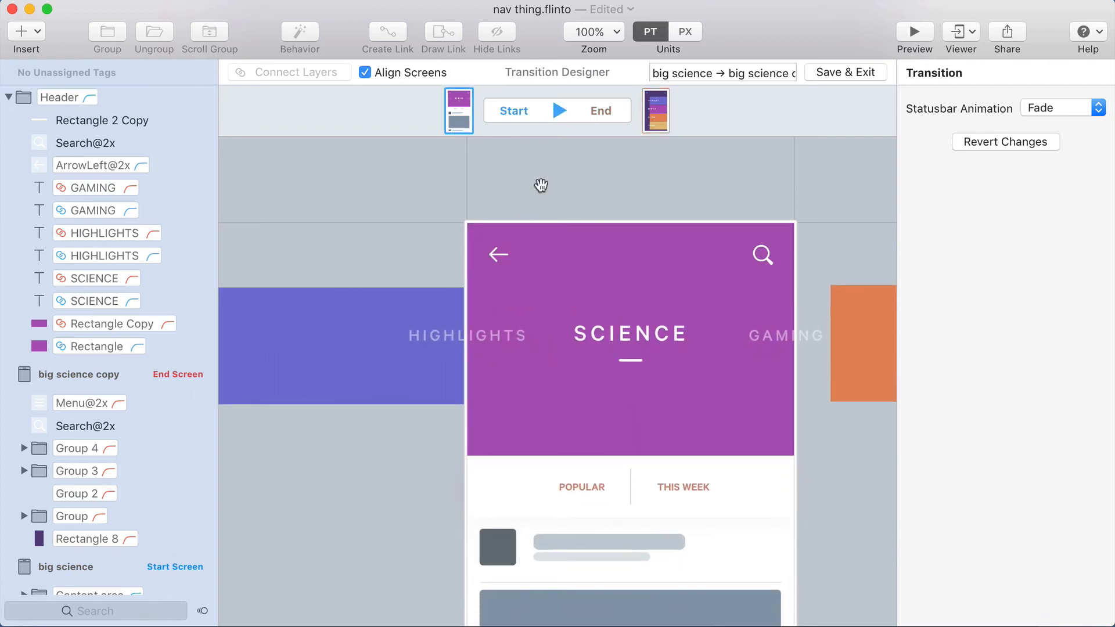
pyautogui.press('space')
pyautogui.press('space')
pyautogui.press('space')
# - Move the white underline below SCIENCE (Rectangle 2 Copy) onto the Science tile in the end state and hide it there
pyautogui.click(632, 364)
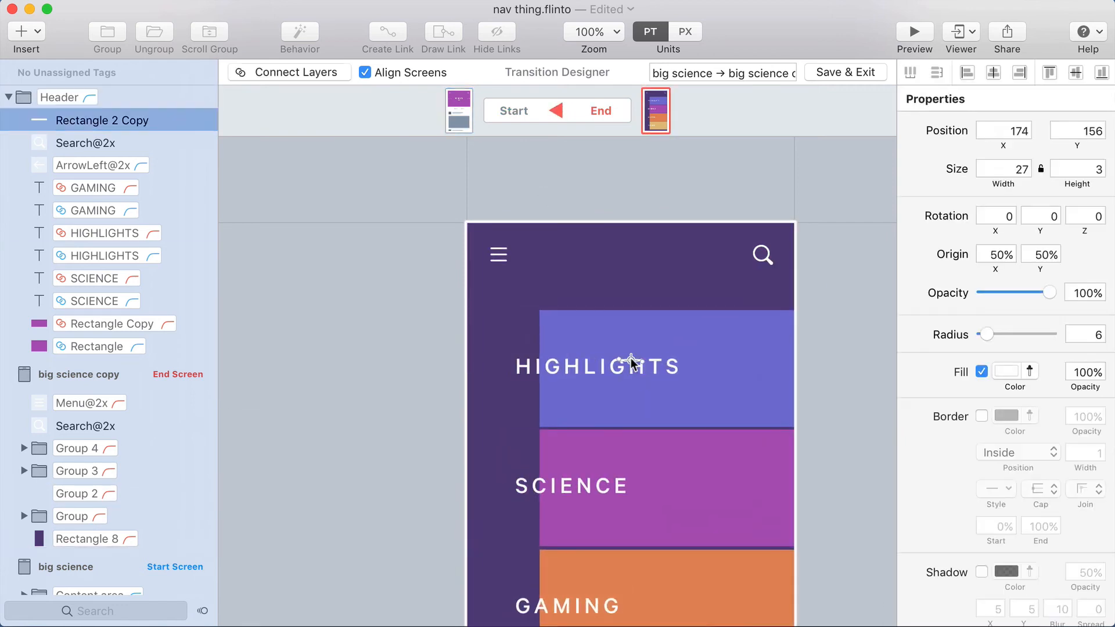
pyautogui.moveTo(631, 364); pyautogui.dragTo(671, 369)
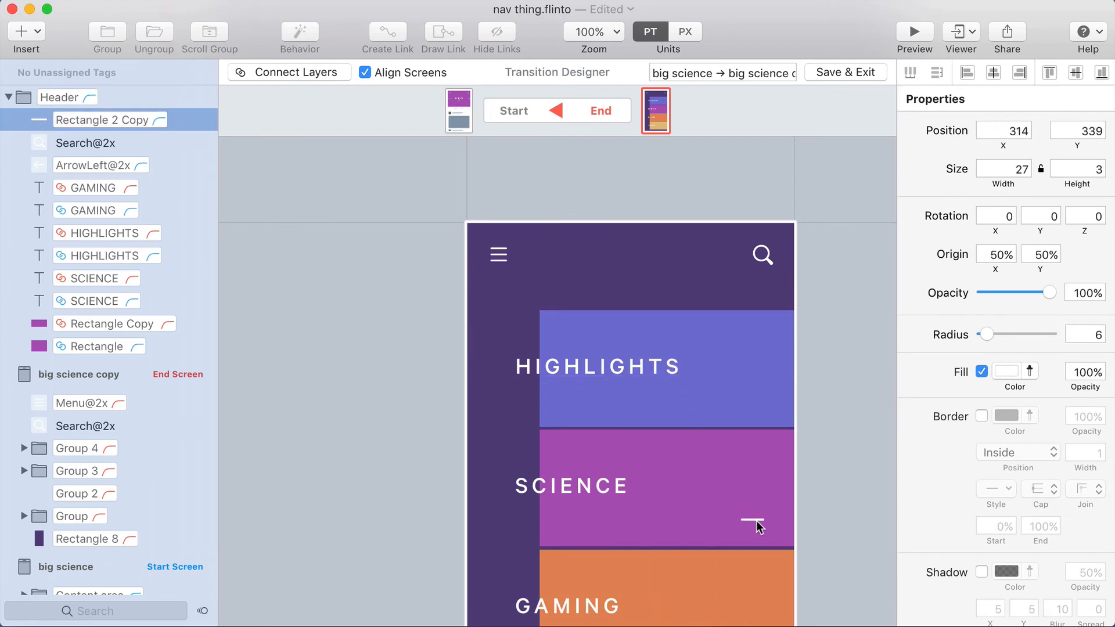
pyautogui.click(705, 184)
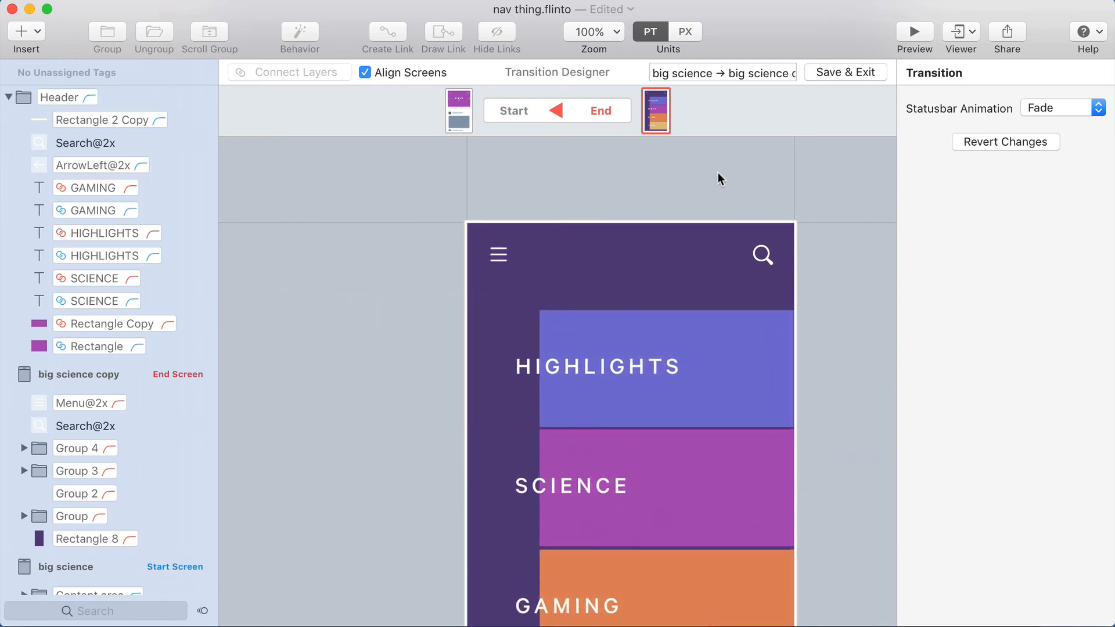
# - Preview the Down Swipe transition from the Science screen to the category menu, and return to the Transition Designer
pyautogui.press('super+p')
pyautogui.moveTo(876, 139); pyautogui.dragTo(765, 481)
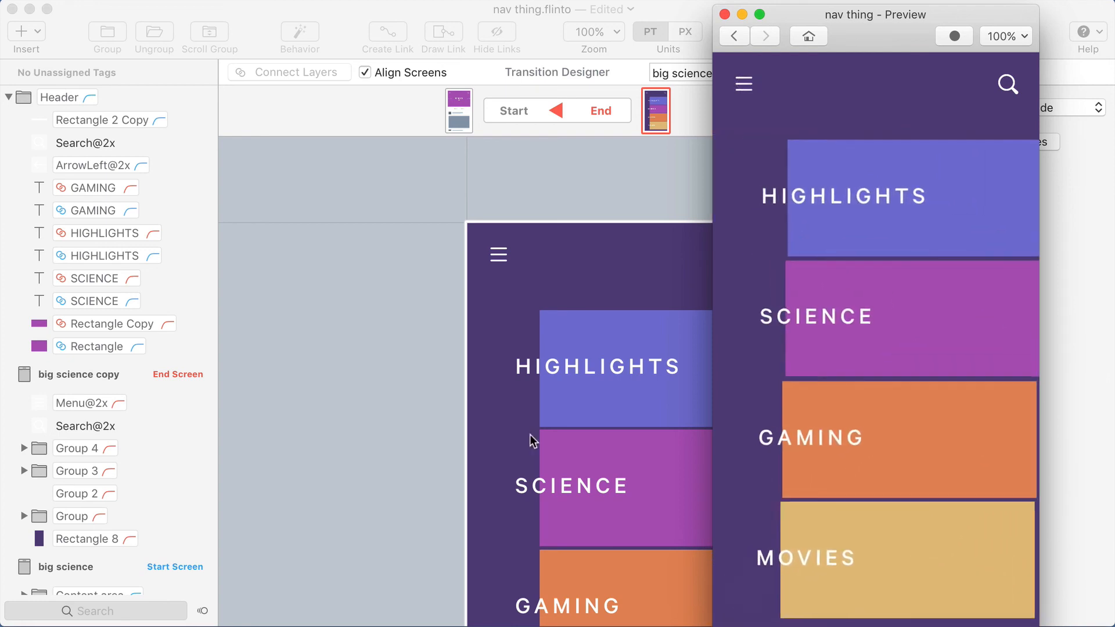
pyautogui.click(346, 240)
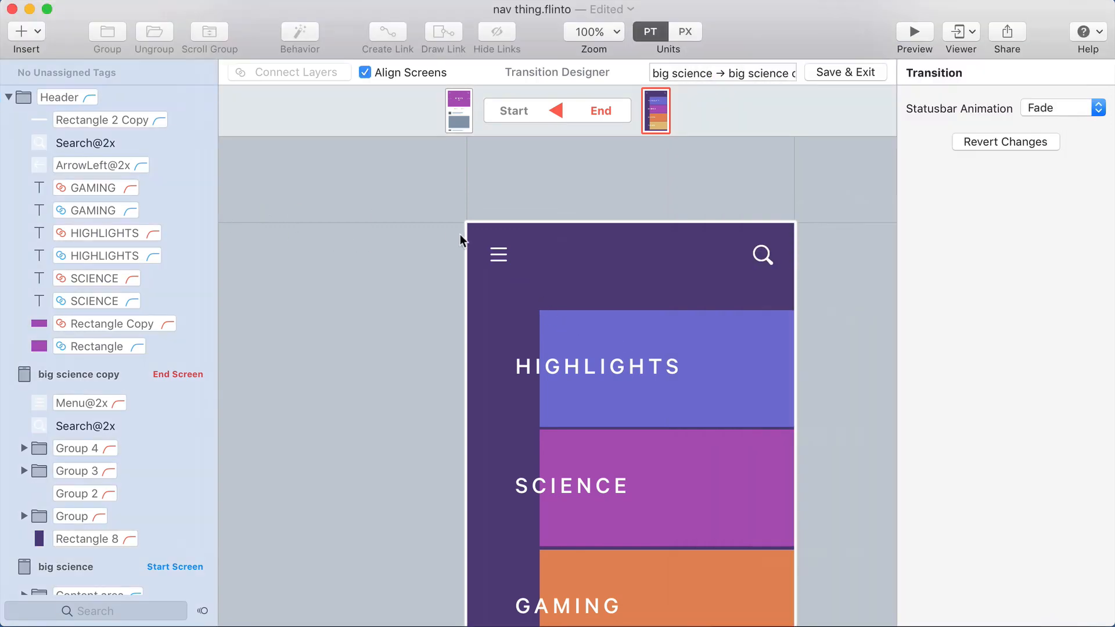
# - Move the Highlights tile's Group above the Header group in the layer order, and play the transition in both directions
pyautogui.click(382, 343)
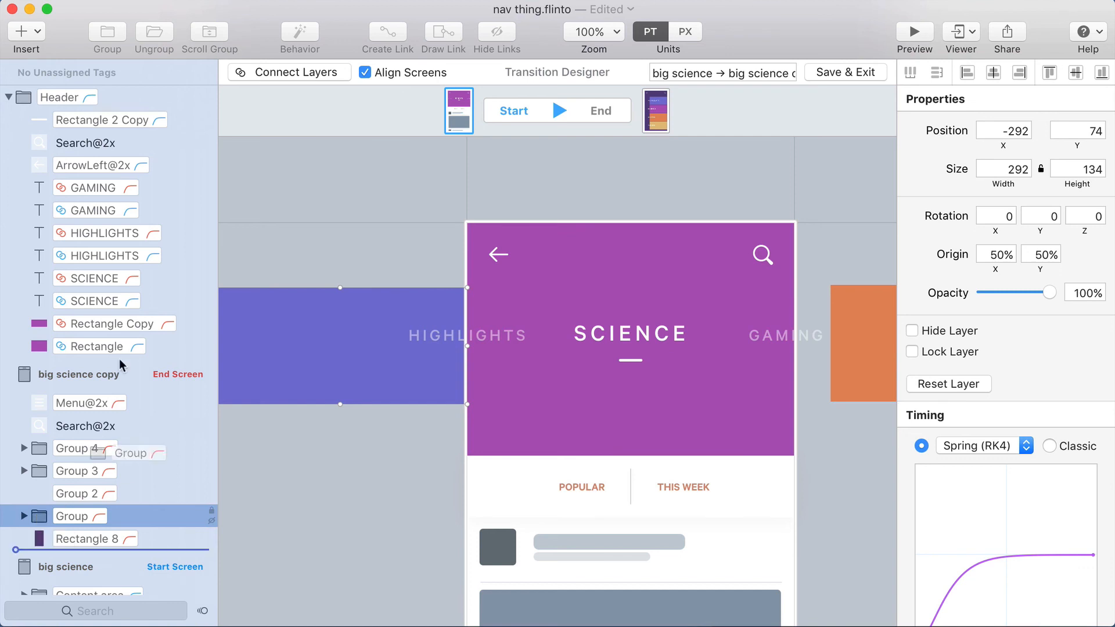
pyautogui.moveTo(29, 86); pyautogui.dragTo(37, 95)
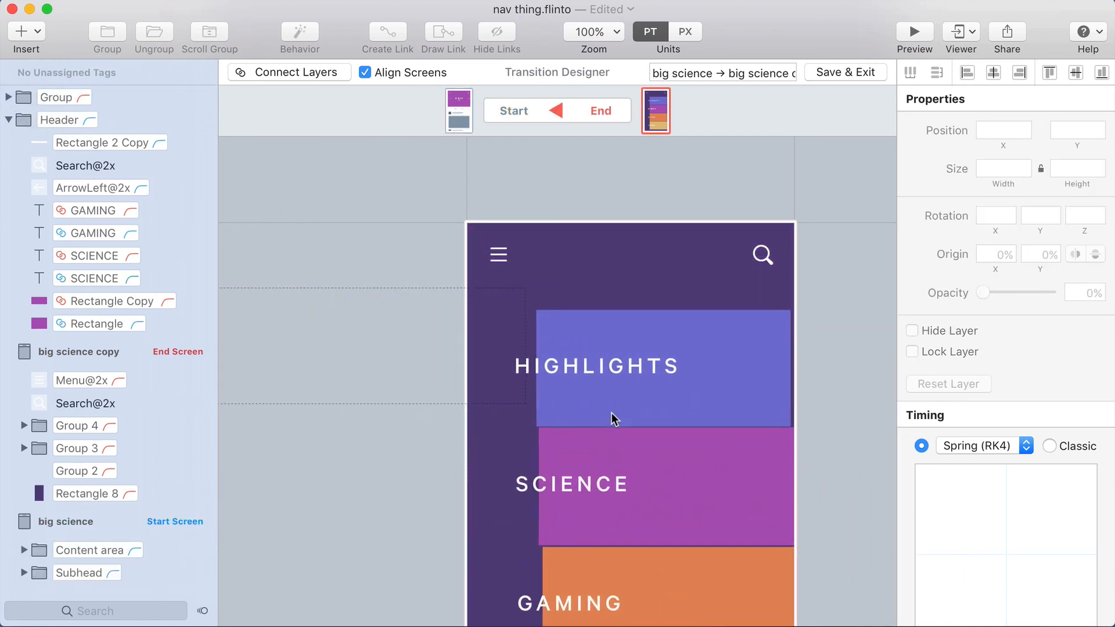
pyautogui.press('space')
pyautogui.press('space')
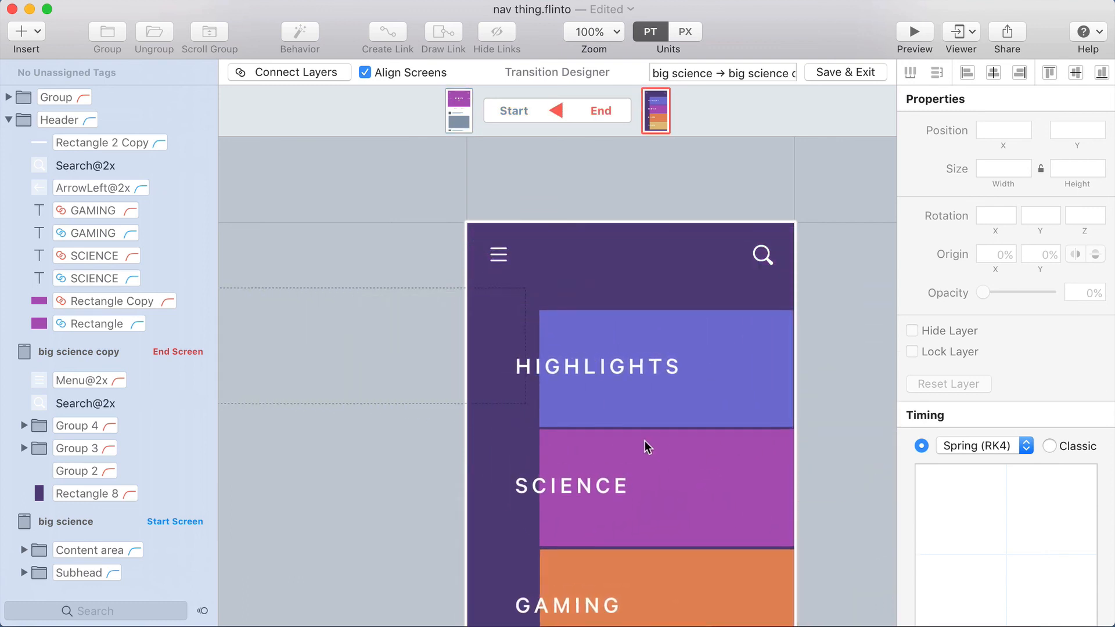
# - Preview the prototype and swipe between the Science screen and the category menu to examine the reordered Highlights tile
pyautogui.press('super+p')
pyautogui.click(923, 318)
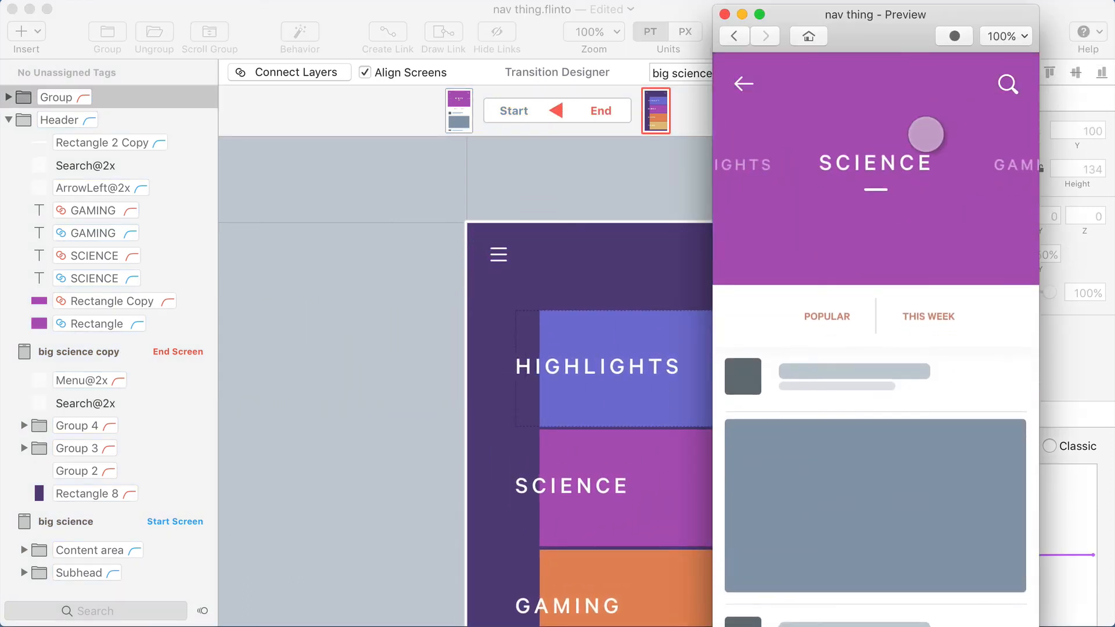
pyautogui.moveTo(900, 205); pyautogui.dragTo(904, 174)
pyautogui.moveTo(896, 559); pyautogui.dragTo(896, 621)
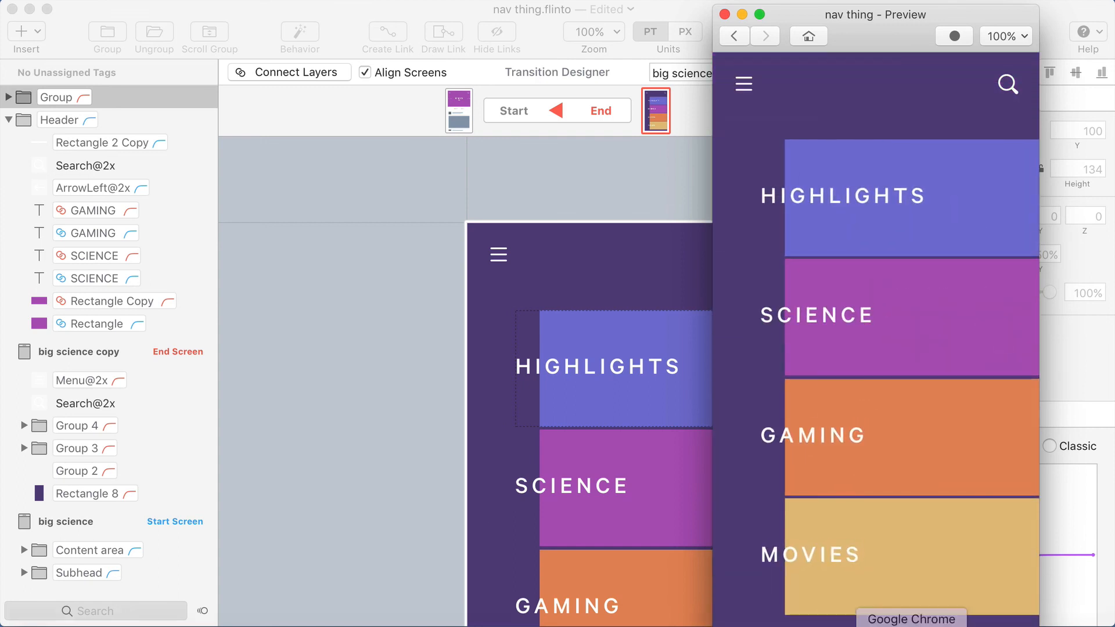